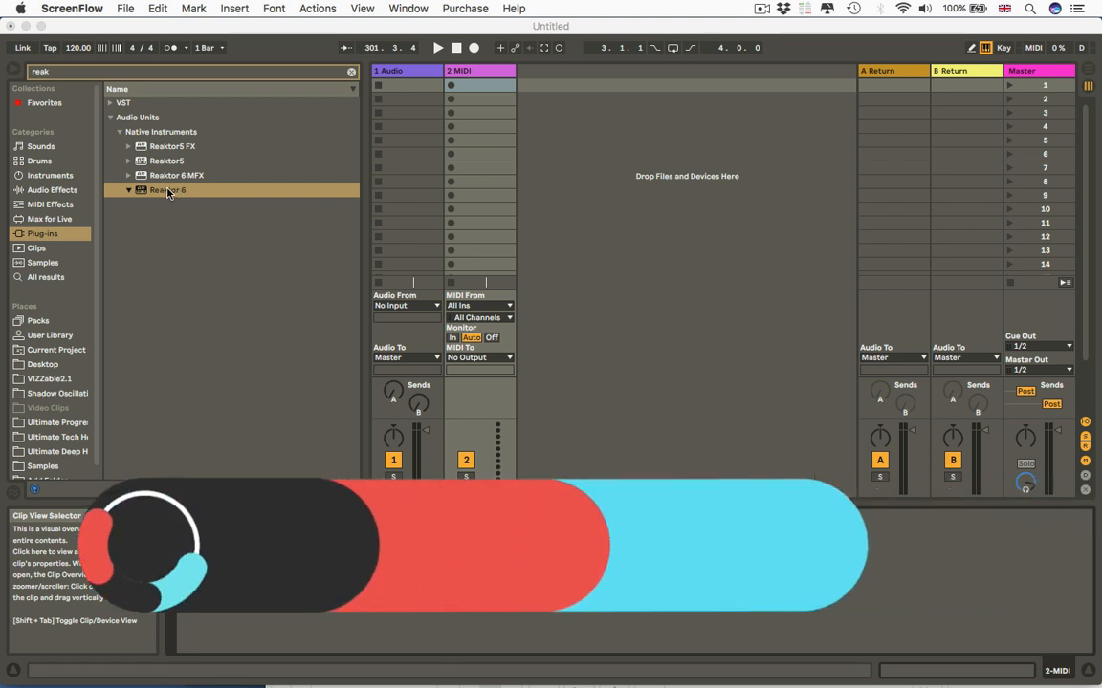
# Load the Reaktor 6 Audio Unit plug-in onto the 2 MIDI track
pyautogui.moveTo(160, 193); pyautogui.dragTo(489, 91)
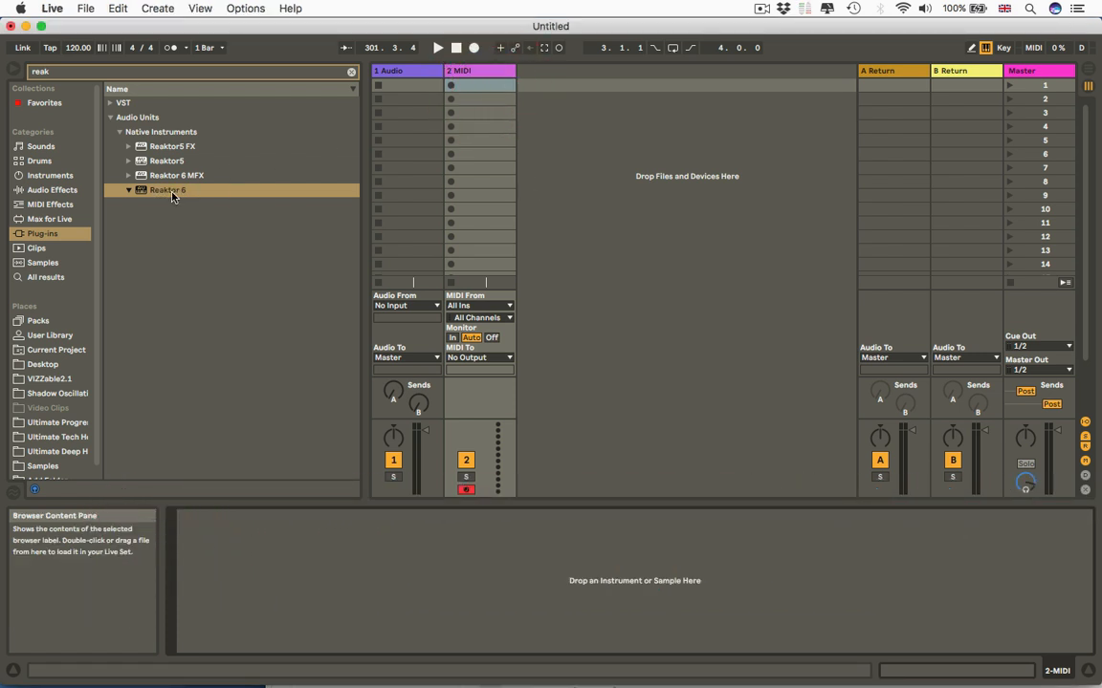
pyautogui.moveTo(171, 193); pyautogui.dragTo(476, 79)
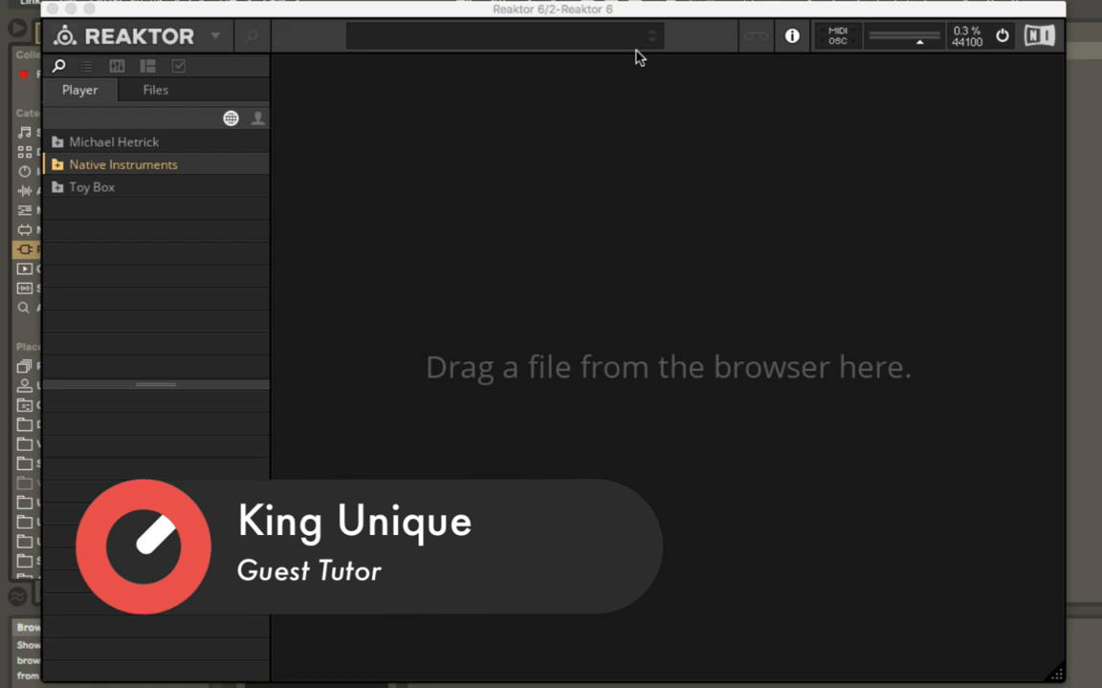
# Open the Bento Box folder inside Native Instruments, Blocks Base, Blocks in the player library
pyautogui.click(59, 166)
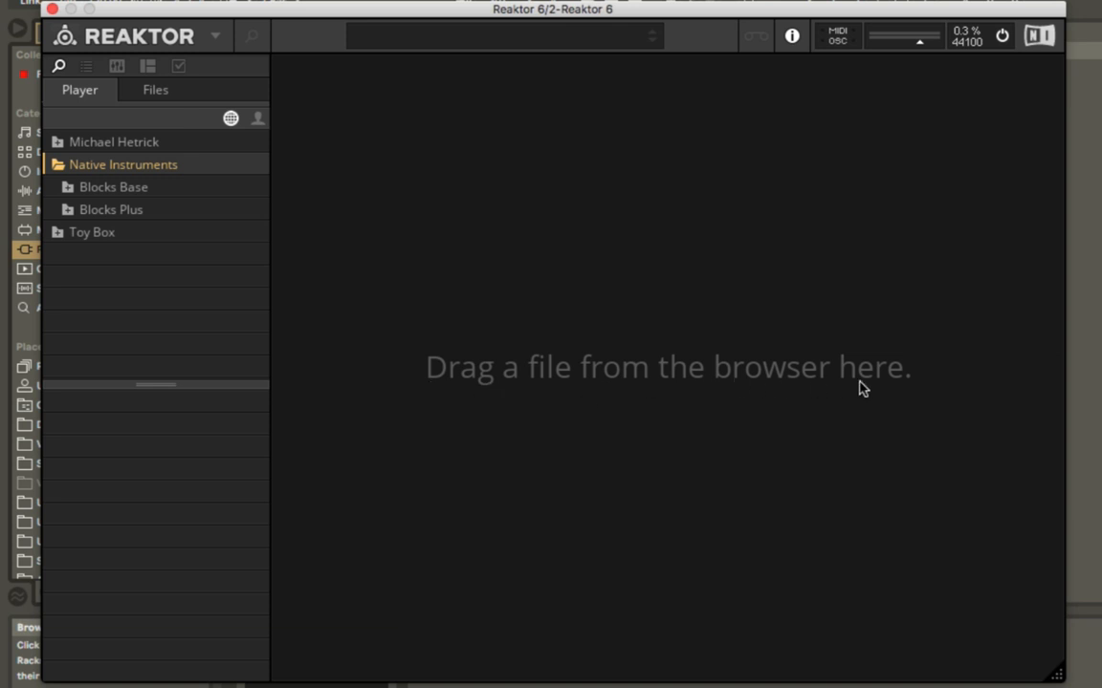
pyautogui.click(68, 188)
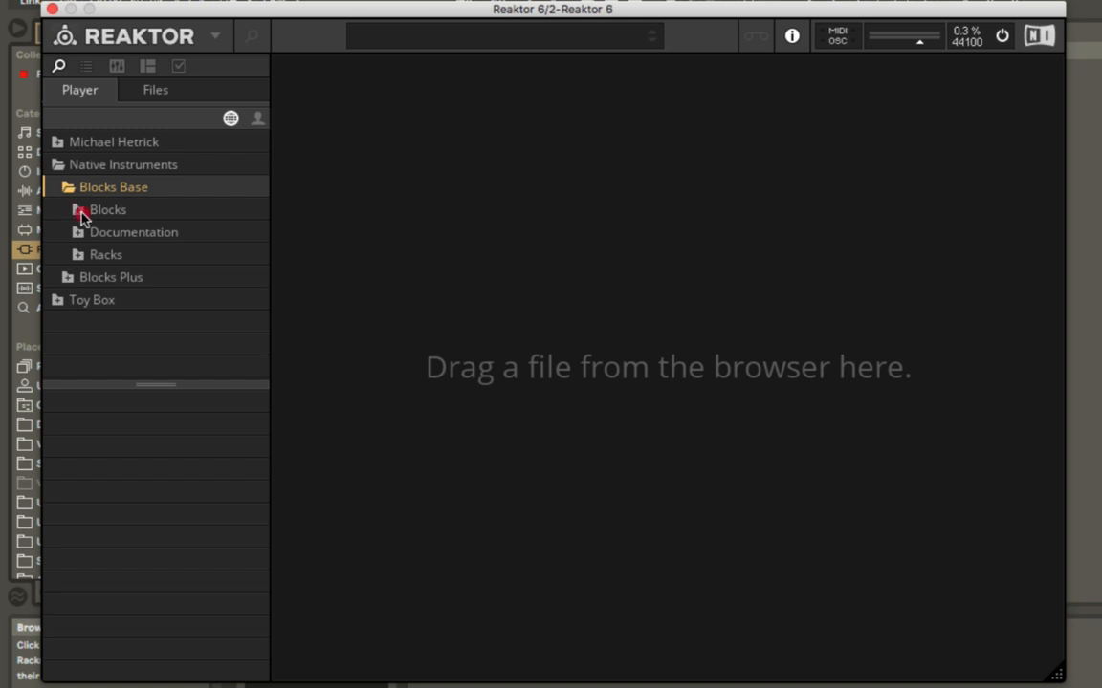
pyautogui.click(81, 213)
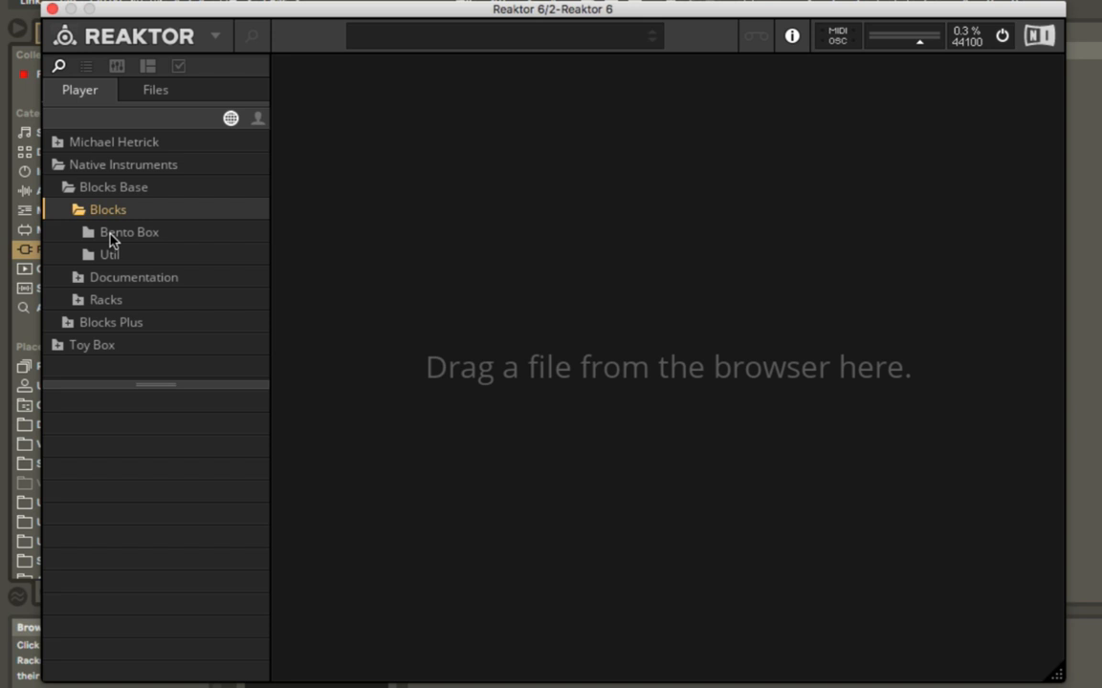
pyautogui.click(113, 235)
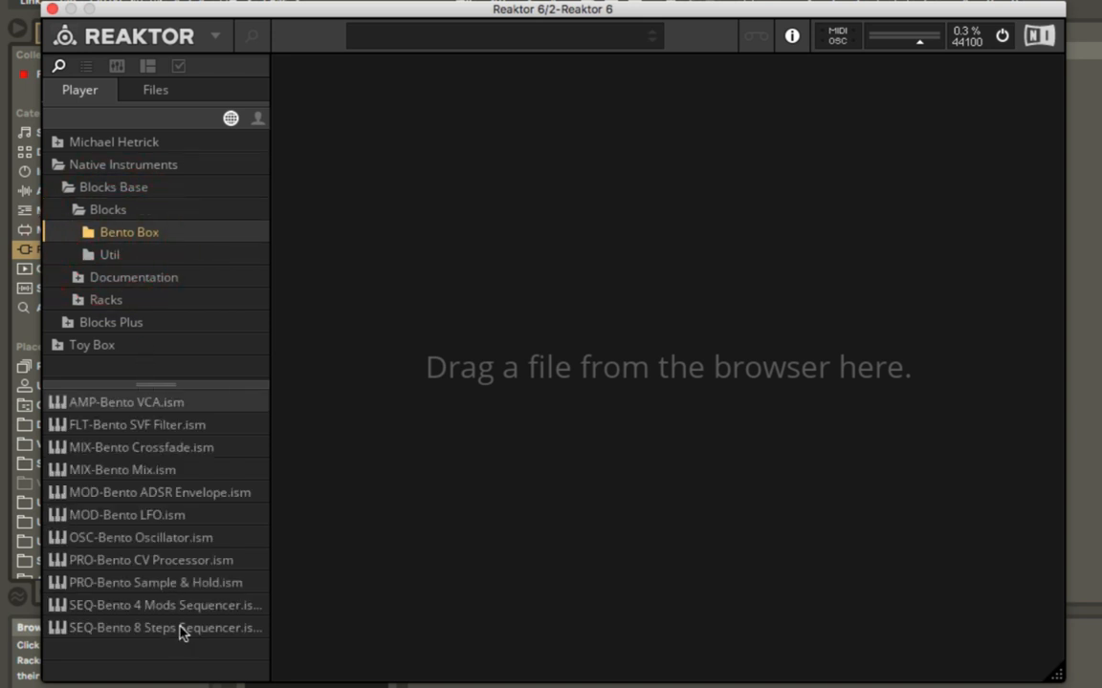
# Examine the blocks offered in the Util folder and compare them with those in Bento Box
pyautogui.click(109, 253)
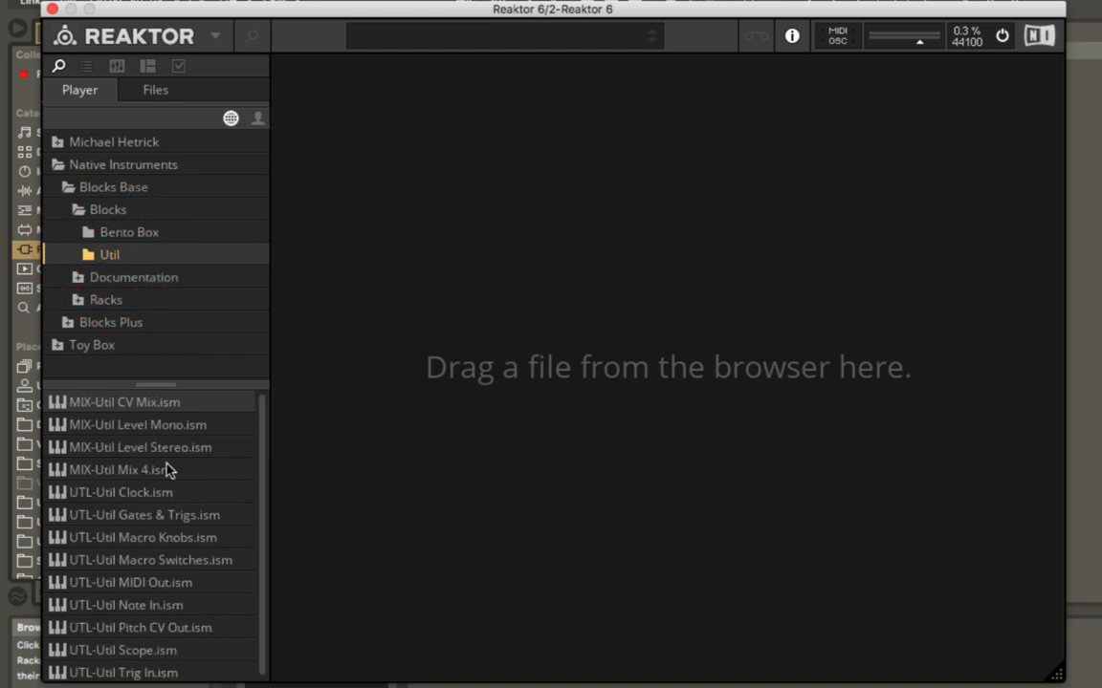
pyautogui.scroll(-1, 171, 469)
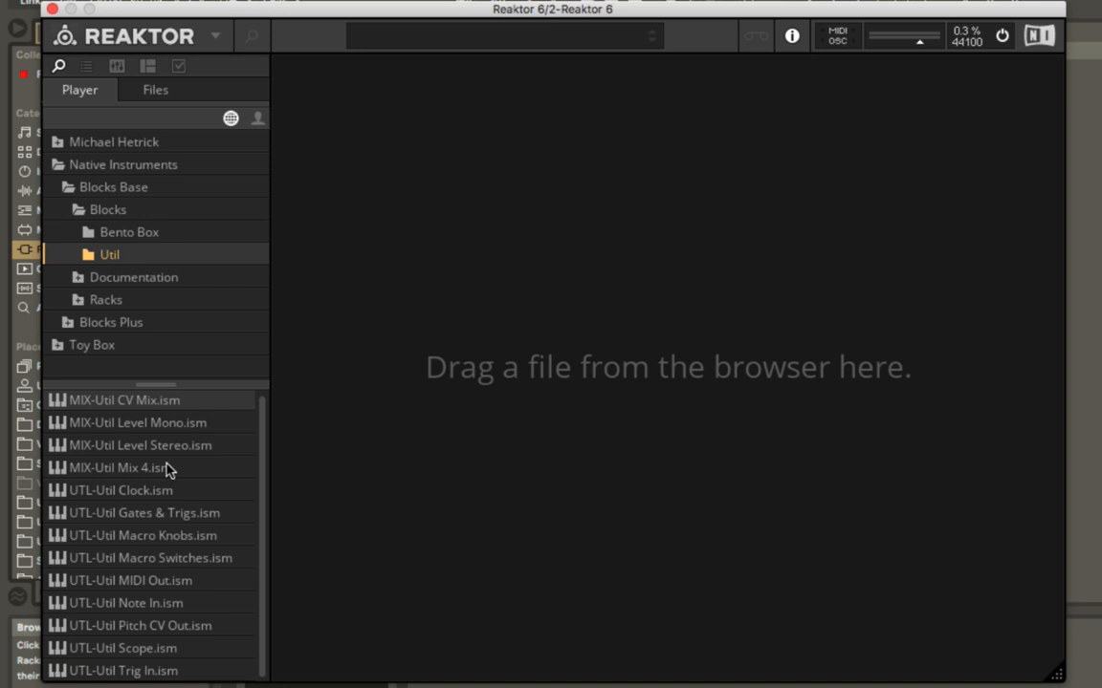
pyautogui.click(158, 232)
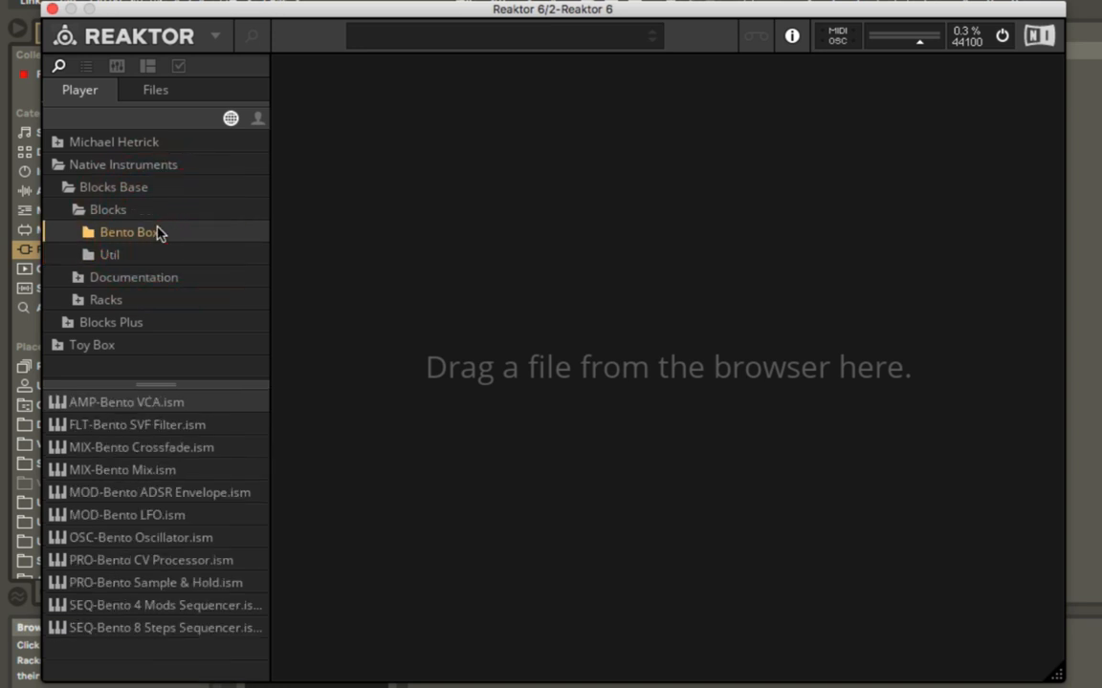
pyautogui.click(111, 253)
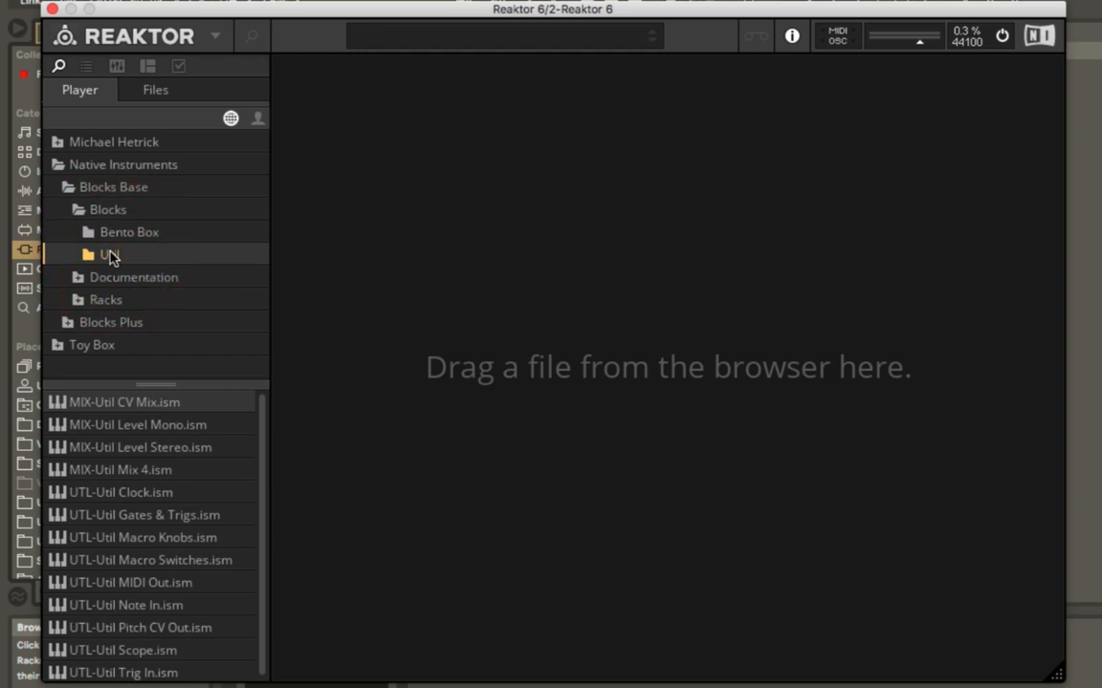
pyautogui.click(116, 234)
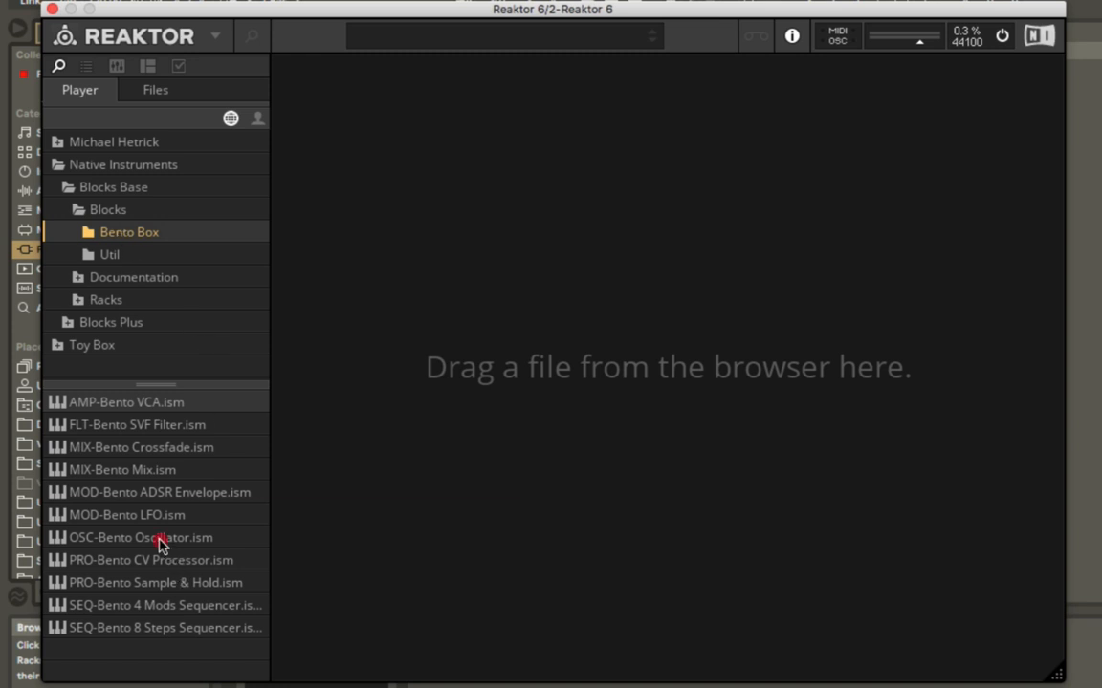
# Add the Bento Oscillator block to the empty rack and place the Audio In block before it
pyautogui.moveTo(160, 542); pyautogui.dragTo(411, 209)
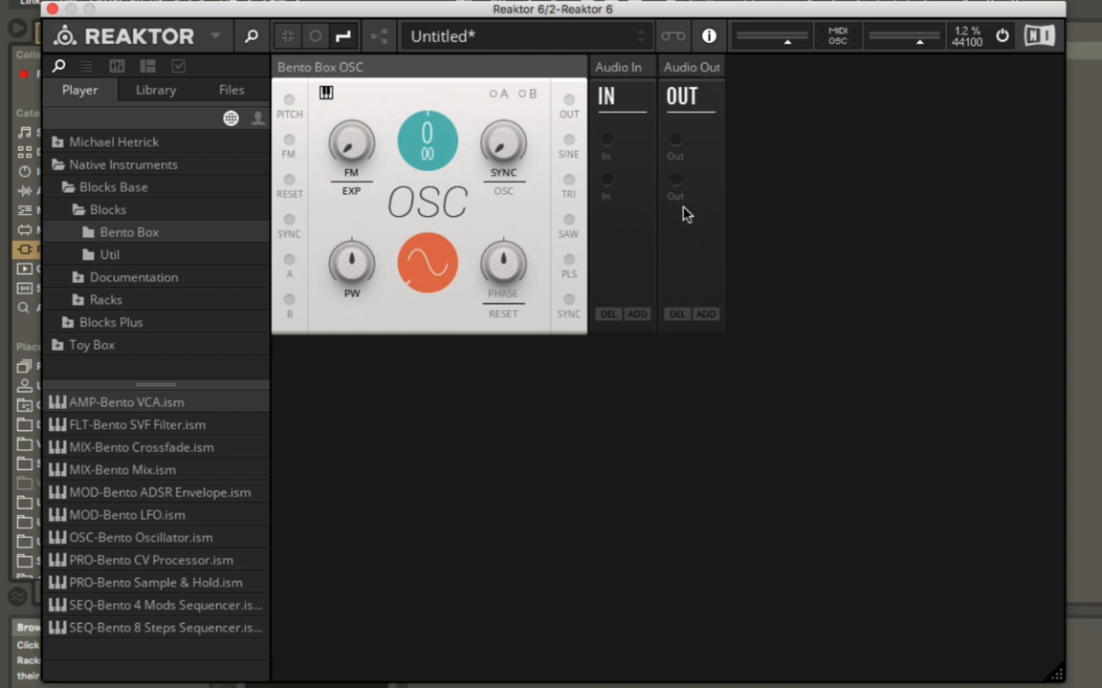
pyautogui.moveTo(595, 69); pyautogui.dragTo(287, 72)
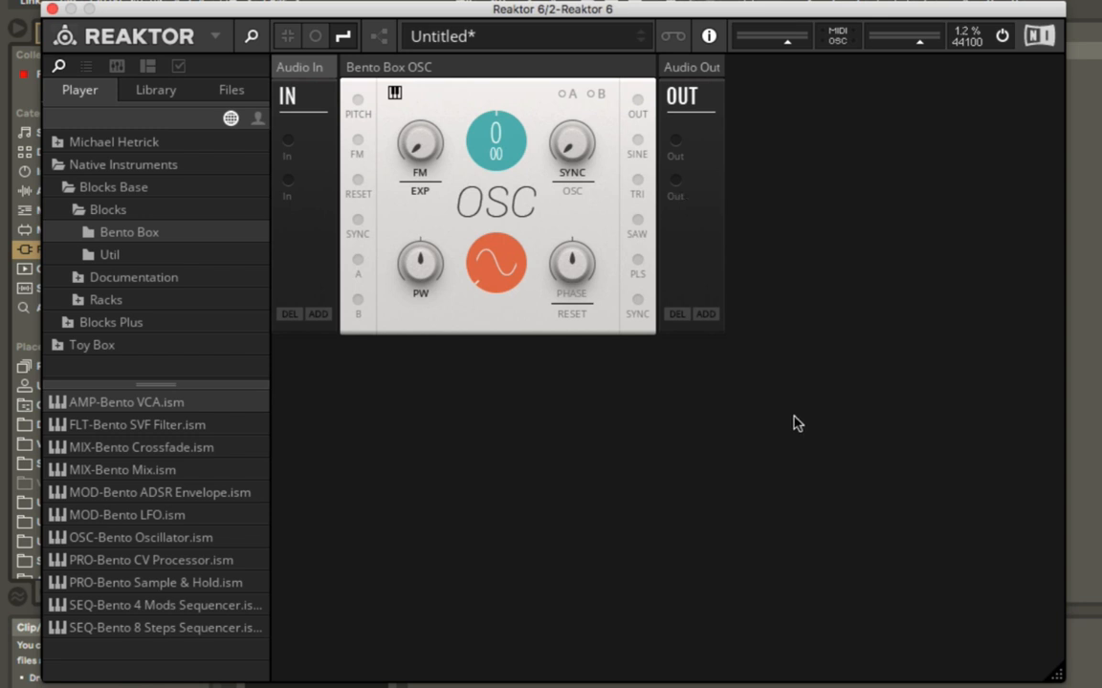
# Turn off the oscillator's keyboard pitch control and set its base frequency to 415.30 Hz
pyautogui.click(396, 94)
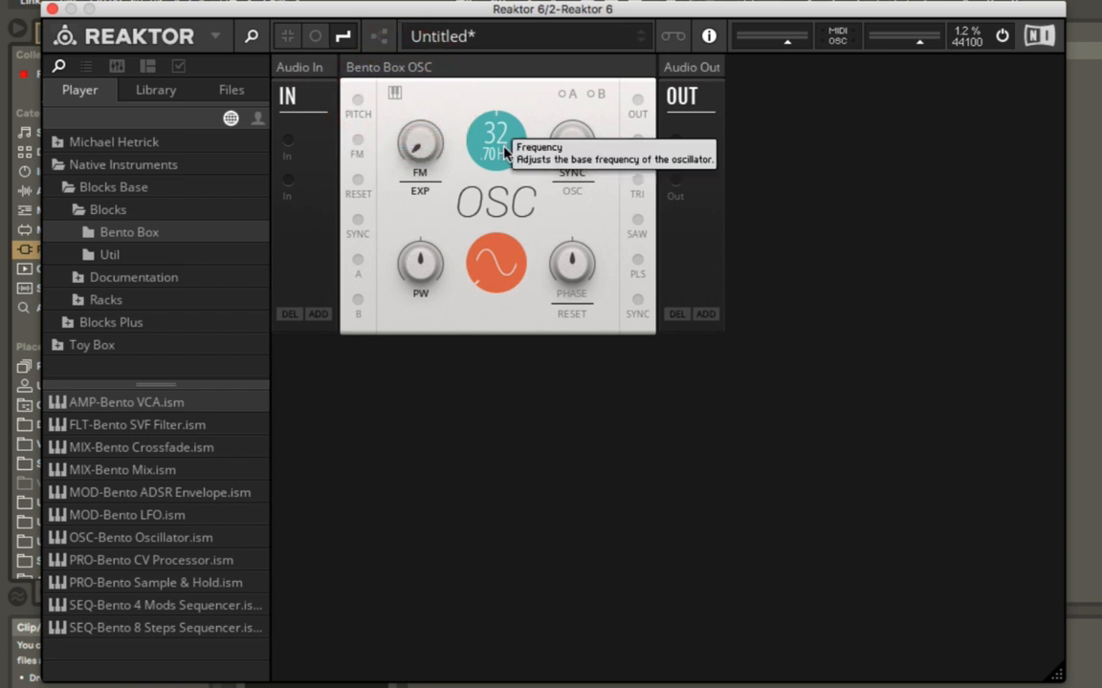
pyautogui.moveTo(499, 143); pyautogui.dragTo(500, 39)
pyautogui.moveTo(508, 119)
pyautogui.mouseDown()
pyautogui.moveTo(507, 51)
pyautogui.moveTo(507, 132)
pyautogui.moveTo(506, 105)
pyautogui.mouseUp()
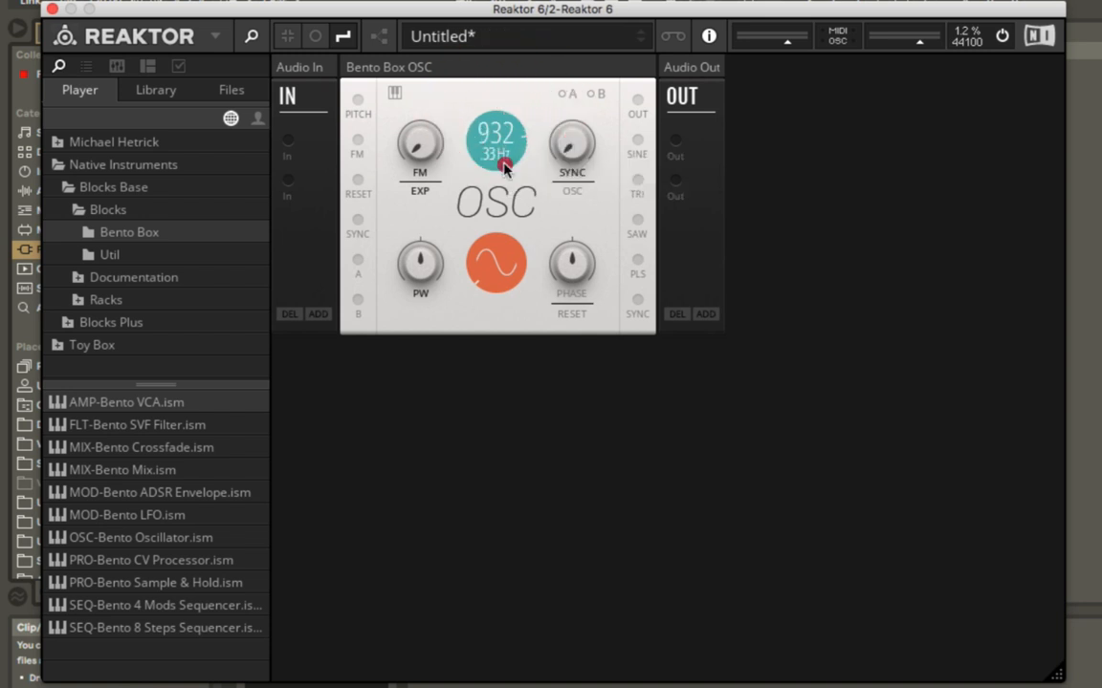
pyautogui.moveTo(507, 153); pyautogui.dragTo(506, 63)
pyautogui.moveTo(499, 139); pyautogui.dragTo(502, 238)
pyautogui.moveTo(503, 99); pyautogui.dragTo(499, 280)
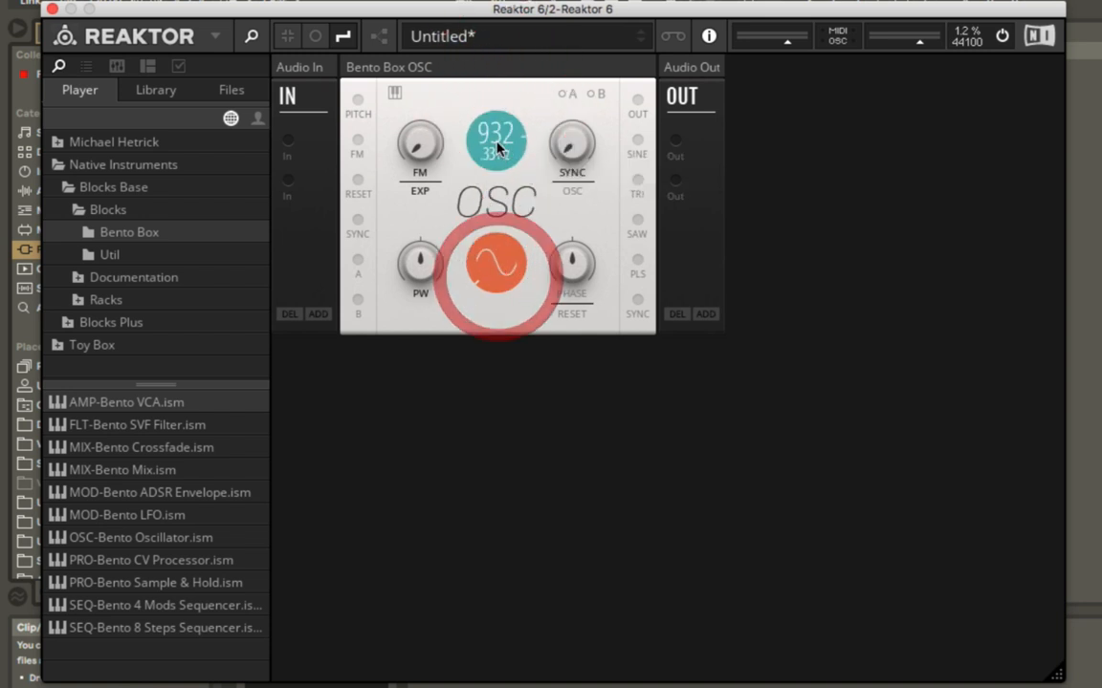
pyautogui.moveTo(496, 144); pyautogui.dragTo(494, 204)
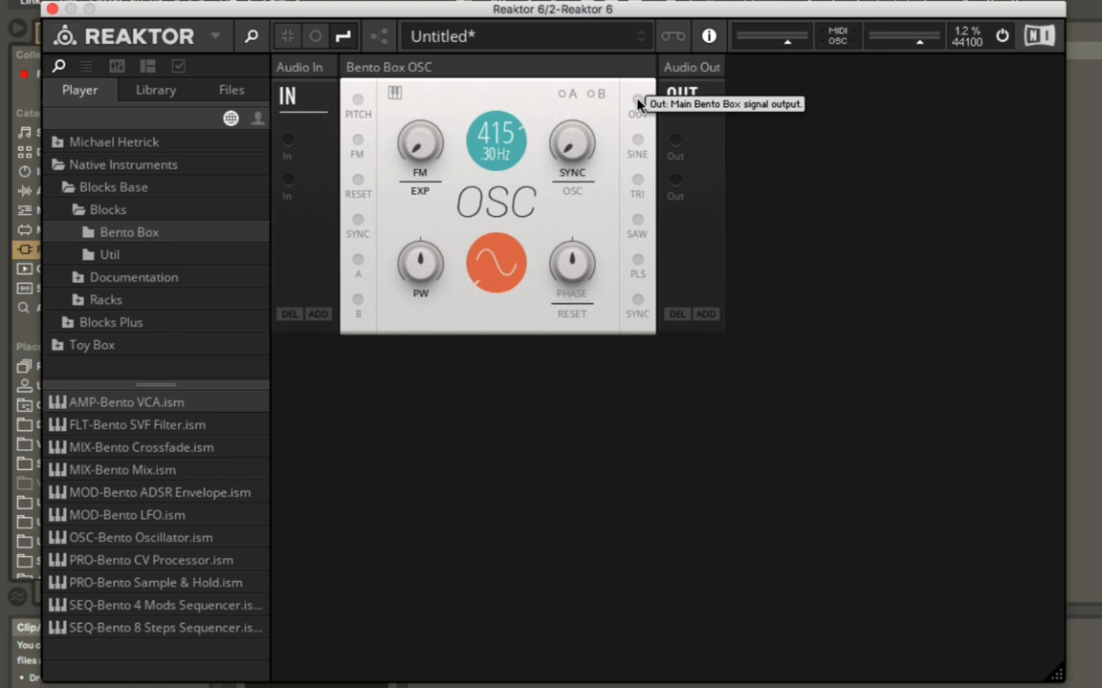
# Turn the info hints off and back on
pyautogui.click(708, 36)
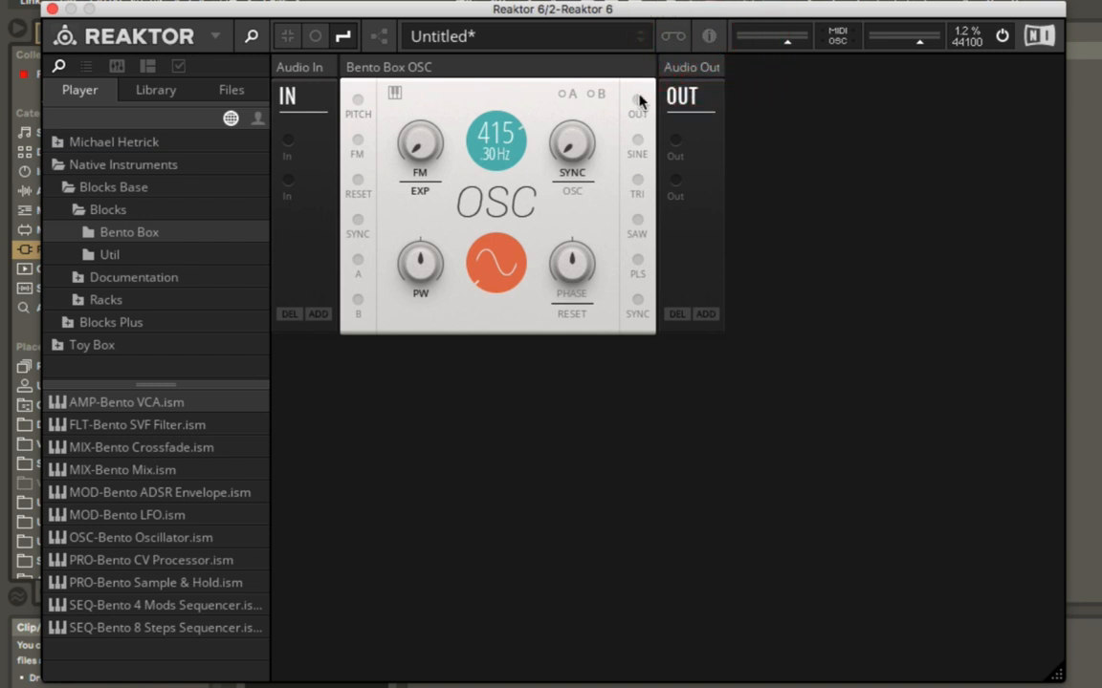
pyautogui.click(710, 38)
pyautogui.moveTo(638, 102)
pyautogui.mouseDown()
pyautogui.moveTo(666, 160)
pyautogui.moveTo(675, 141)
pyautogui.moveTo(641, 102)
pyautogui.mouseUp()
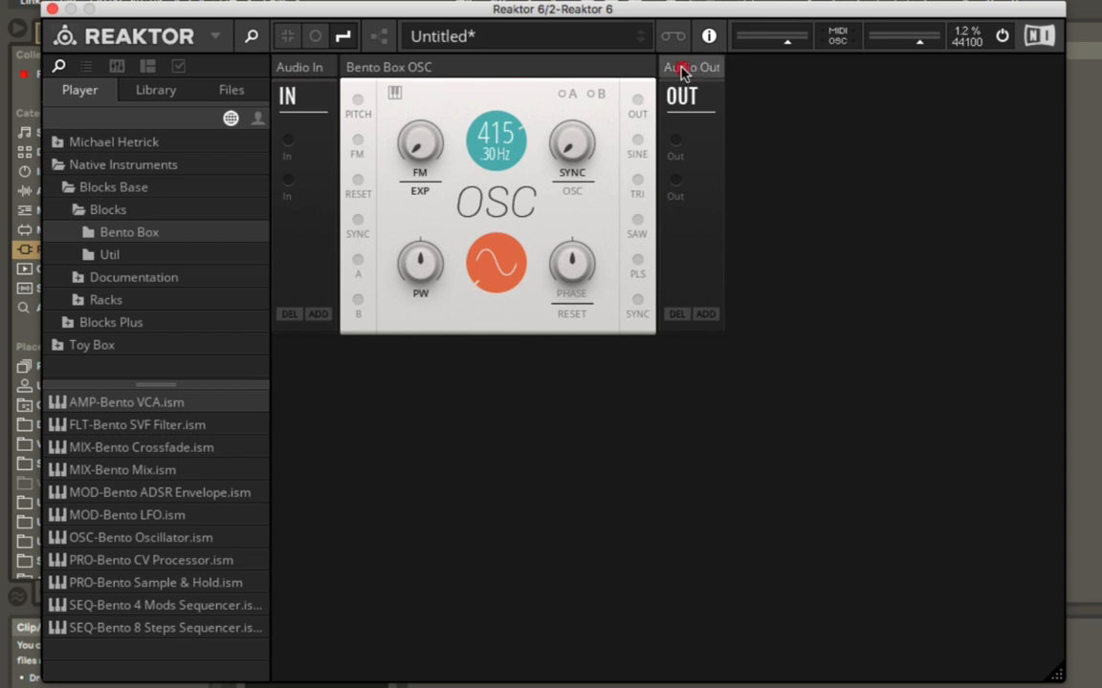
# Insert the Bento VCA block between the oscillator and Audio Out, with its level at 0
pyautogui.moveTo(682, 72)
pyautogui.mouseDown()
pyautogui.moveTo(801, 69)
pyautogui.moveTo(688, 69)
pyautogui.mouseUp()
pyautogui.moveTo(119, 406); pyautogui.dragTo(658, 229)
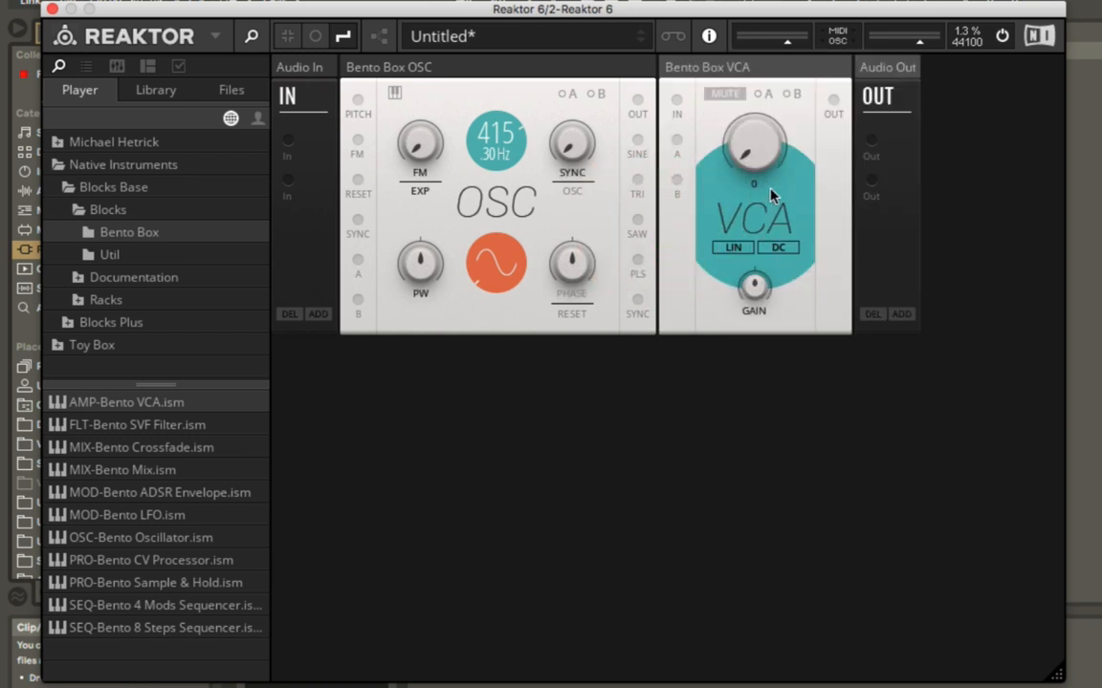
pyautogui.moveTo(754, 156); pyautogui.dragTo(752, 269)
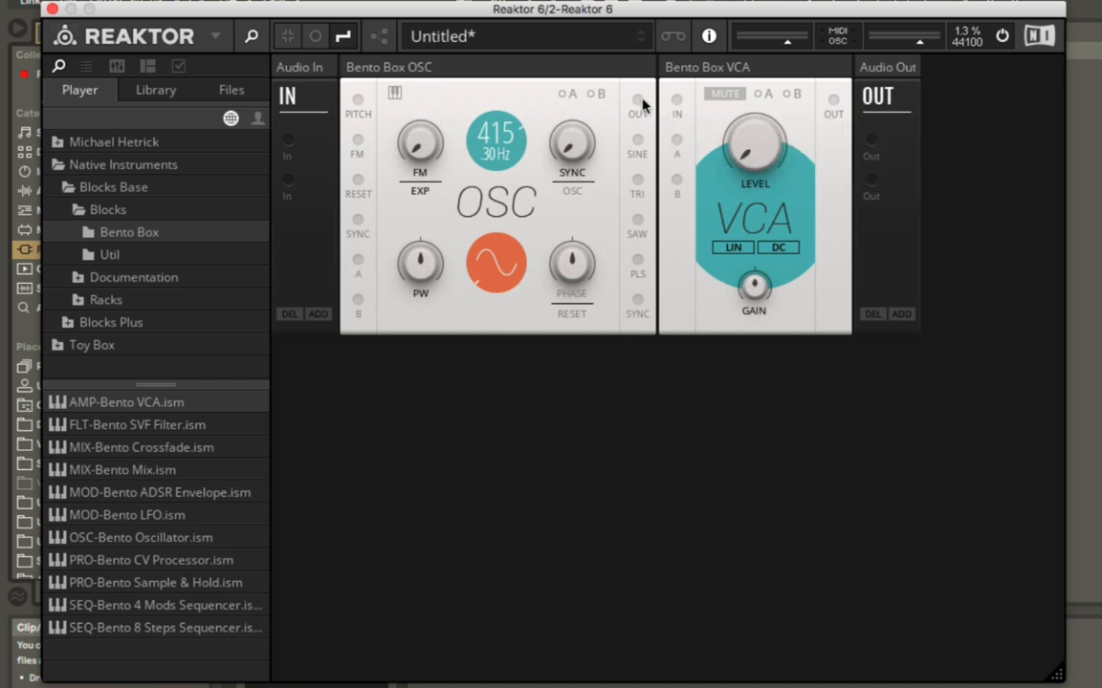
# Patch the oscillator's main output into the VCA input and the VCA output into both Audio Out ports
pyautogui.moveTo(638, 102); pyautogui.dragTo(677, 102)
pyautogui.moveTo(833, 99); pyautogui.dragTo(871, 141)
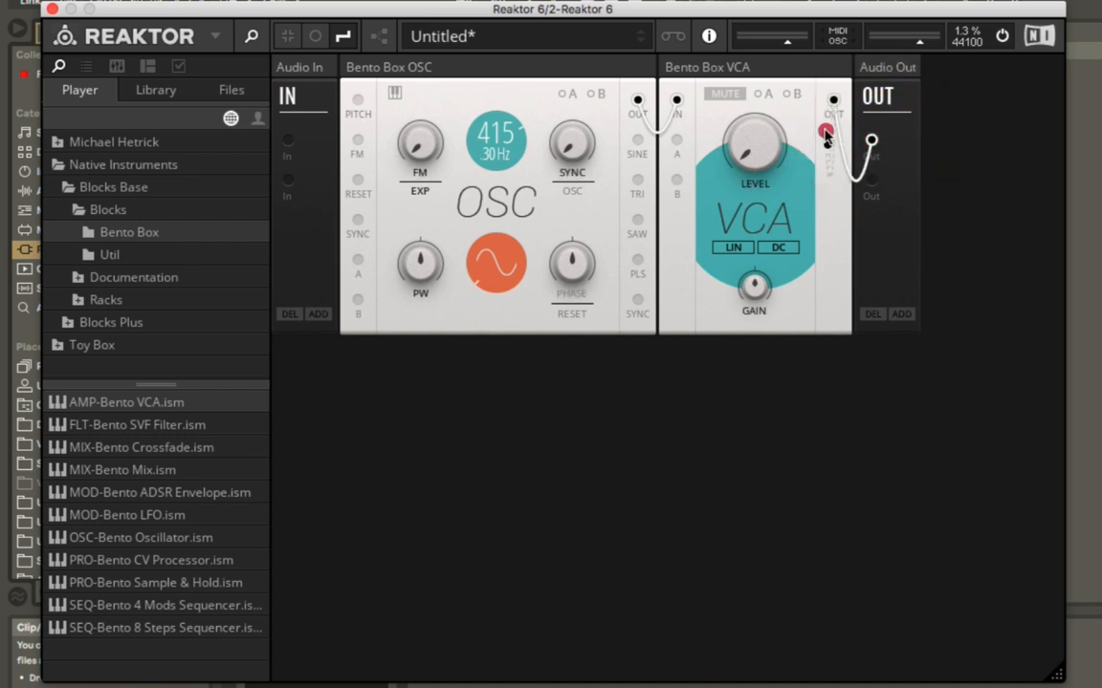
pyautogui.moveTo(830, 104); pyautogui.dragTo(872, 184)
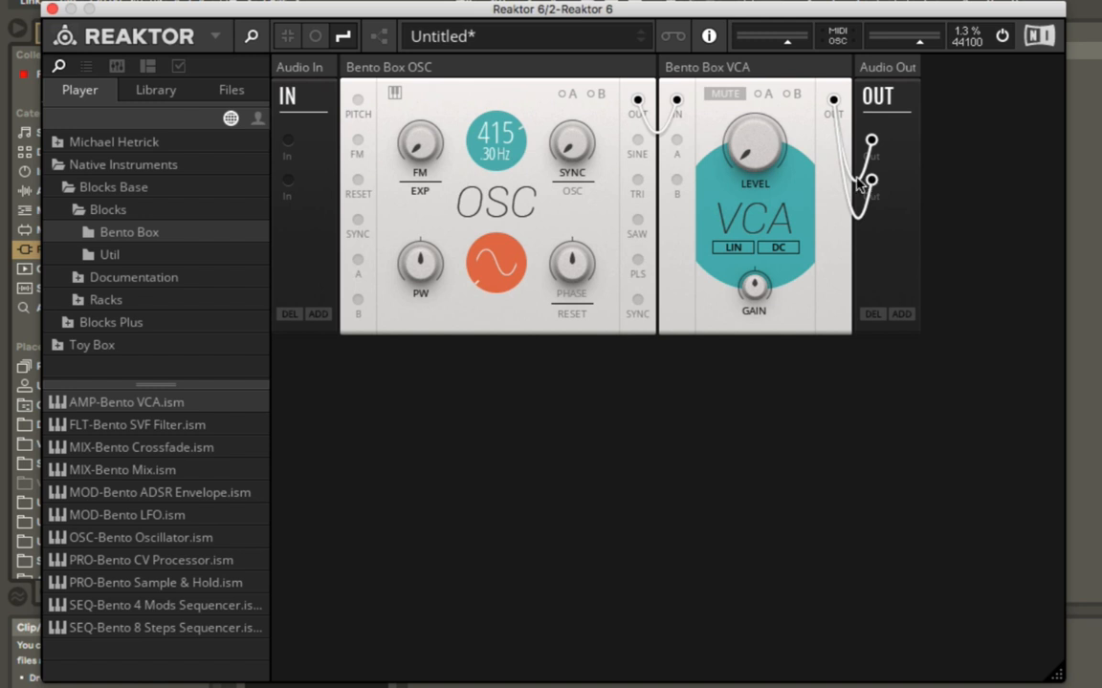
# Raise the VCA level to about 10.1 and set the oscillator to a triangle waveform at 587.33 Hz
pyautogui.moveTo(757, 139)
pyautogui.mouseDown()
pyautogui.moveTo(756, 98)
pyautogui.moveTo(775, 161)
pyautogui.moveTo(772, 104)
pyautogui.moveTo(761, 161)
pyautogui.moveTo(743, 156)
pyautogui.moveTo(756, 188)
pyautogui.moveTo(748, 107)
pyautogui.moveTo(758, 164)
pyautogui.moveTo(747, 125)
pyautogui.mouseUp()
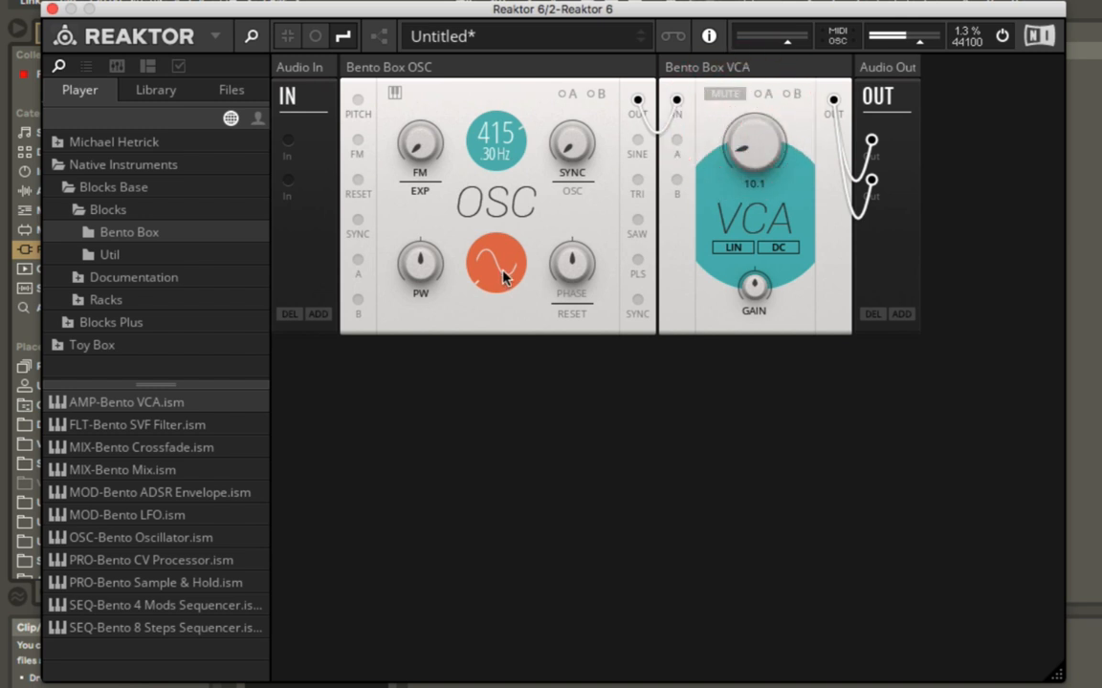
pyautogui.moveTo(500, 269); pyautogui.dragTo(521, 305)
pyautogui.moveTo(496, 165); pyautogui.dragTo(482, 111)
# Lower the VCA level to near its minimum and tune the oscillator to 220.00 Hz
pyautogui.moveTo(742, 140); pyautogui.dragTo(744, 172)
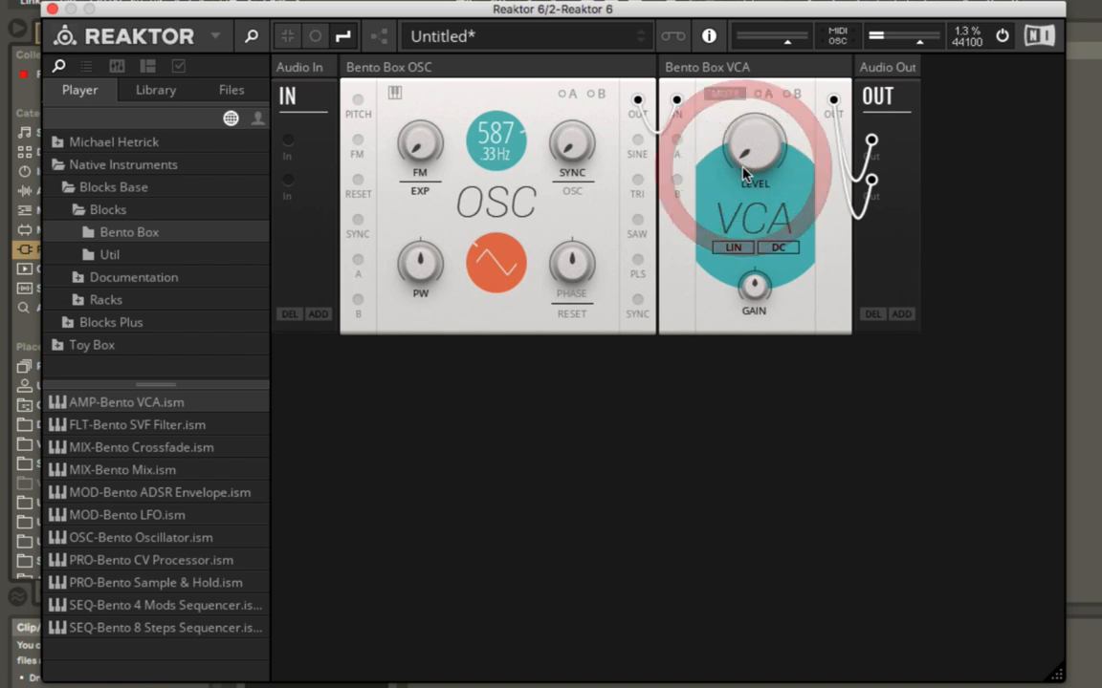
pyautogui.moveTo(747, 163); pyautogui.dragTo(748, 169)
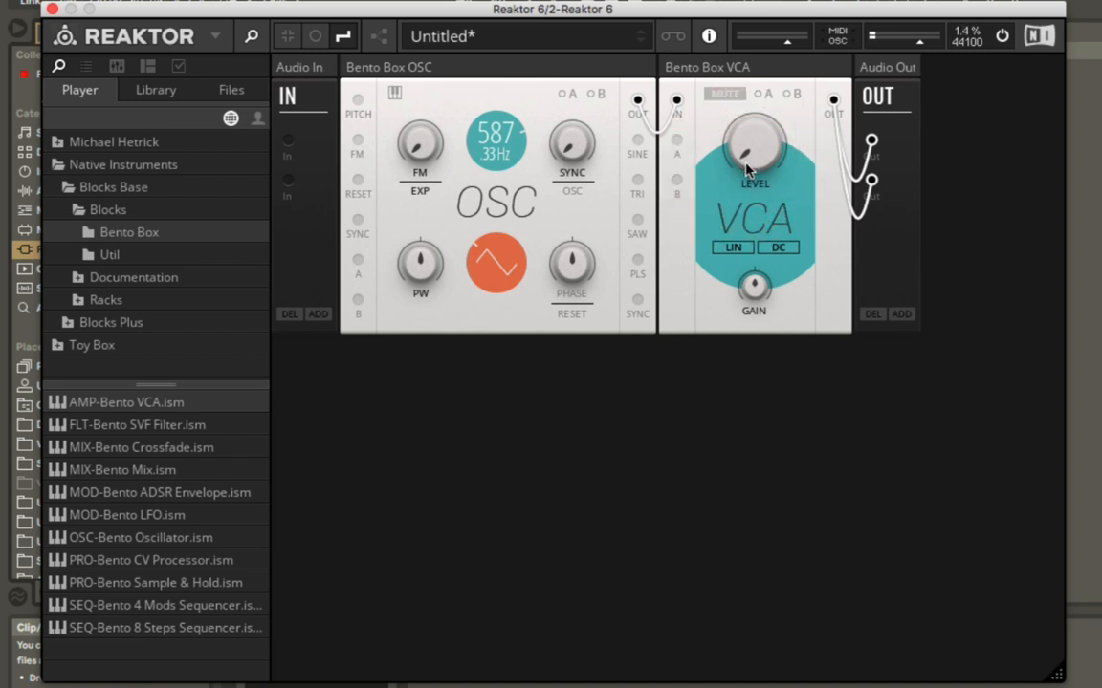
pyautogui.moveTo(510, 139); pyautogui.dragTo(514, 206)
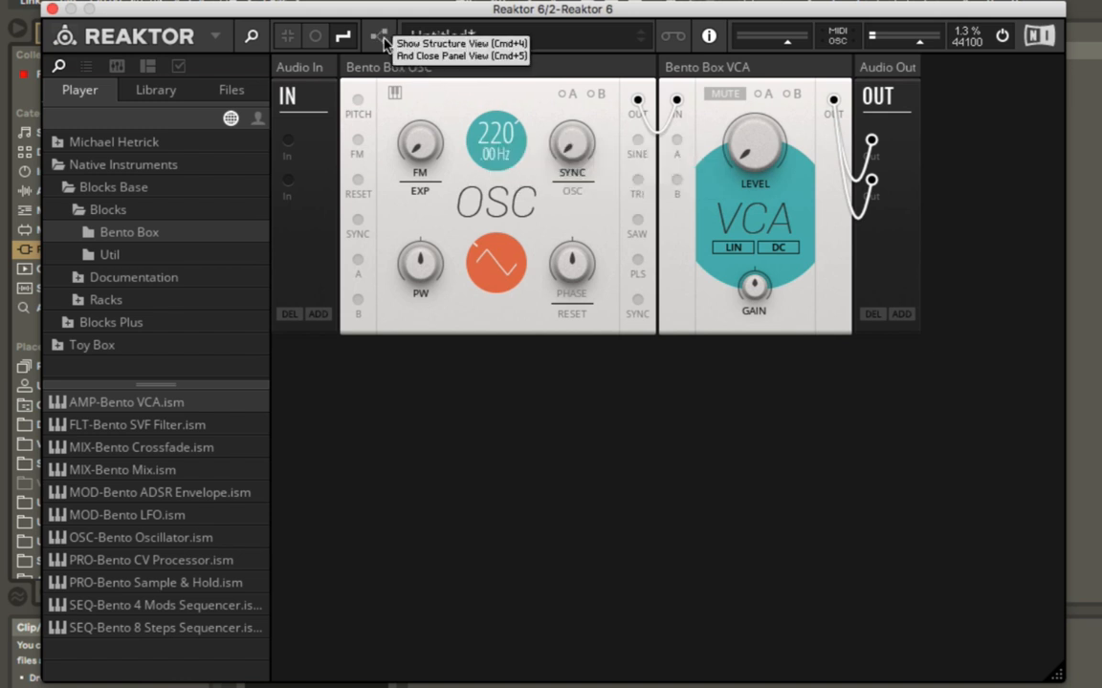
# Switch the rack between its cable and port views, ending with both cables and ports hidden
pyautogui.click(319, 39)
pyautogui.click(342, 36)
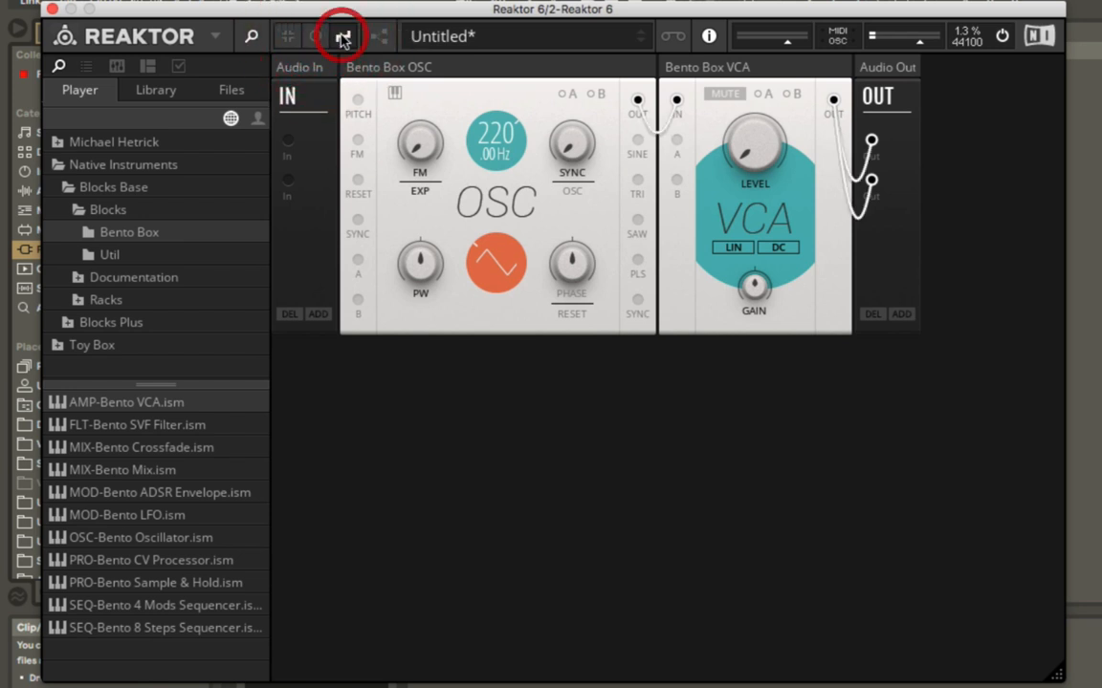
pyautogui.click(316, 36)
pyautogui.click(288, 36)
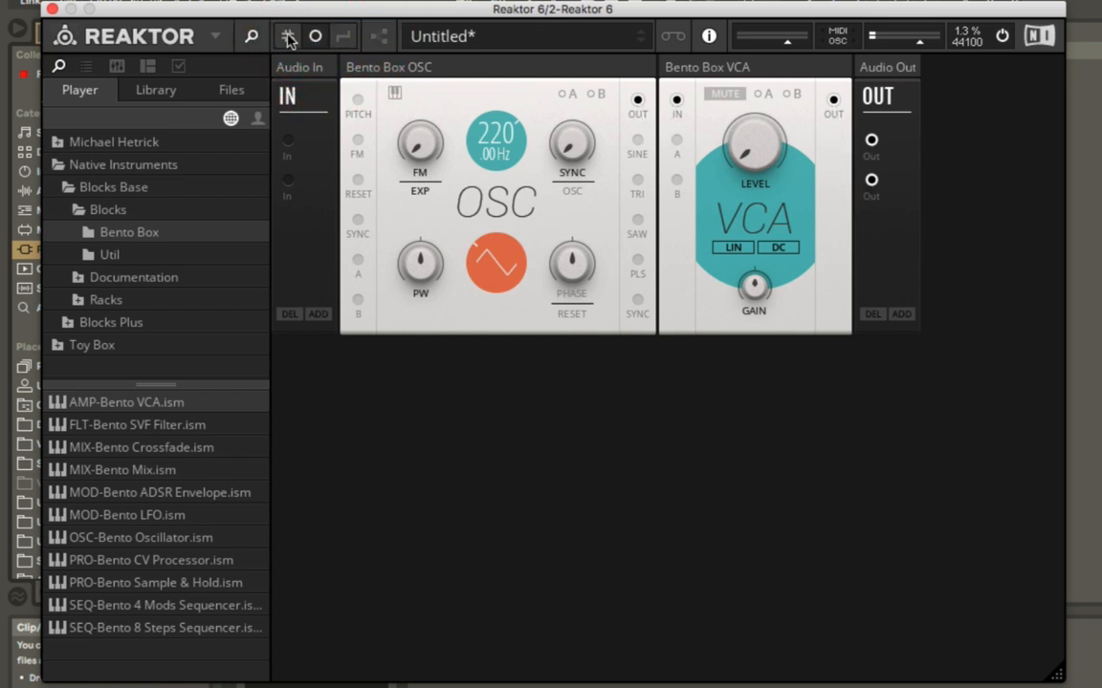
pyautogui.click(288, 38)
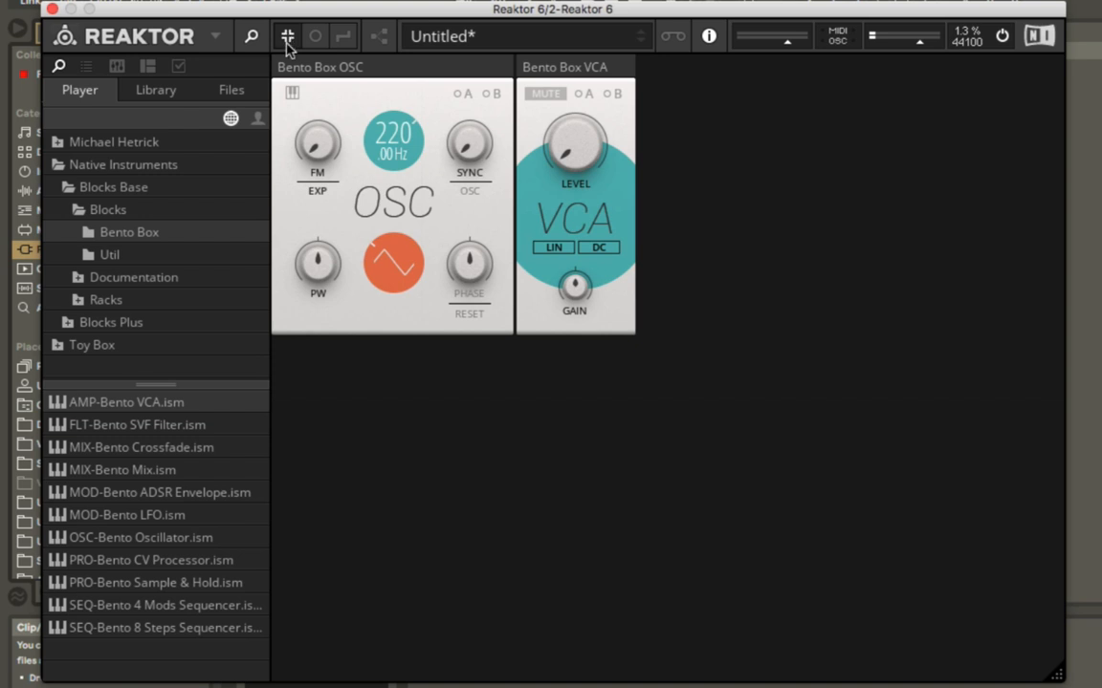
# Show the structure view and separate the overlapping blocks, placing the oscillator to the left of the VCA
pyautogui.click(380, 39)
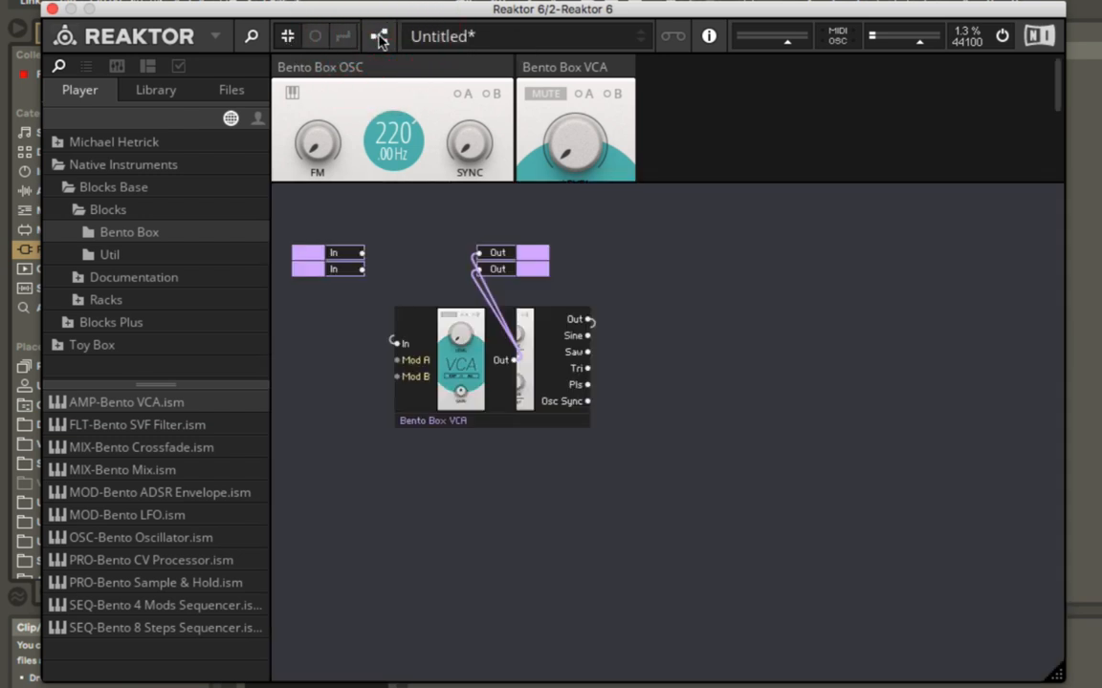
pyautogui.moveTo(491, 364); pyautogui.dragTo(605, 479)
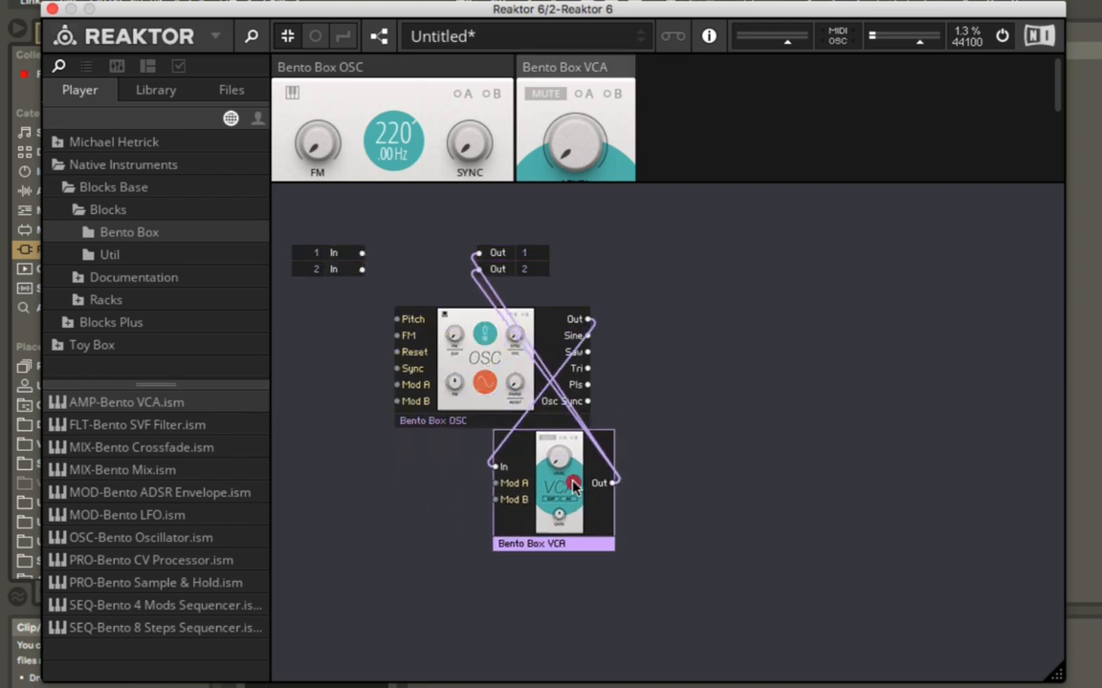
pyautogui.moveTo(494, 370); pyautogui.dragTo(388, 384)
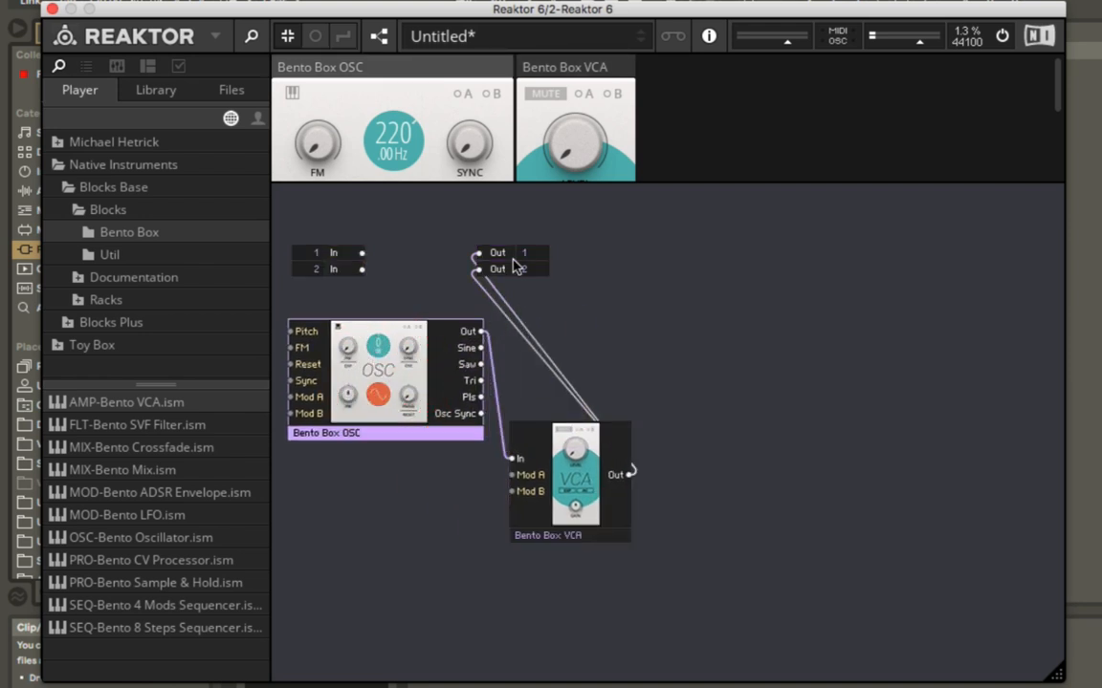
pyautogui.moveTo(561, 468); pyautogui.dragTo(568, 369)
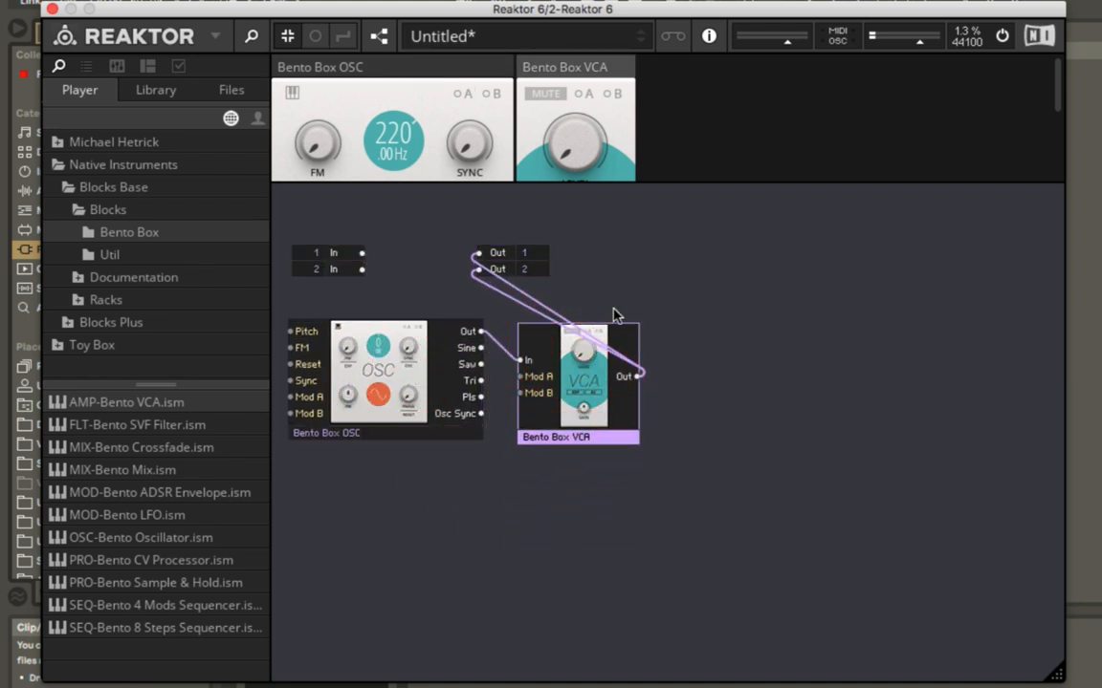
pyautogui.moveTo(401, 357); pyautogui.dragTo(404, 382)
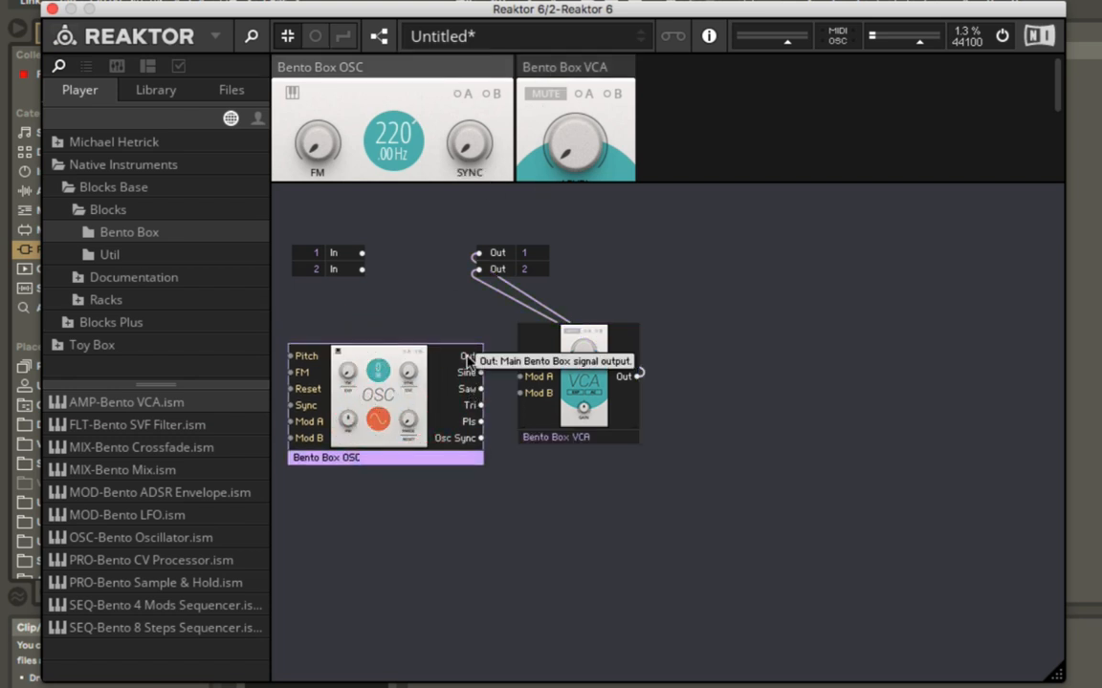
# Connect the oscillator's Out to the VCA's In in the structure view, then enlarge the rack area and show its cables
pyautogui.moveTo(467, 357); pyautogui.dragTo(521, 360)
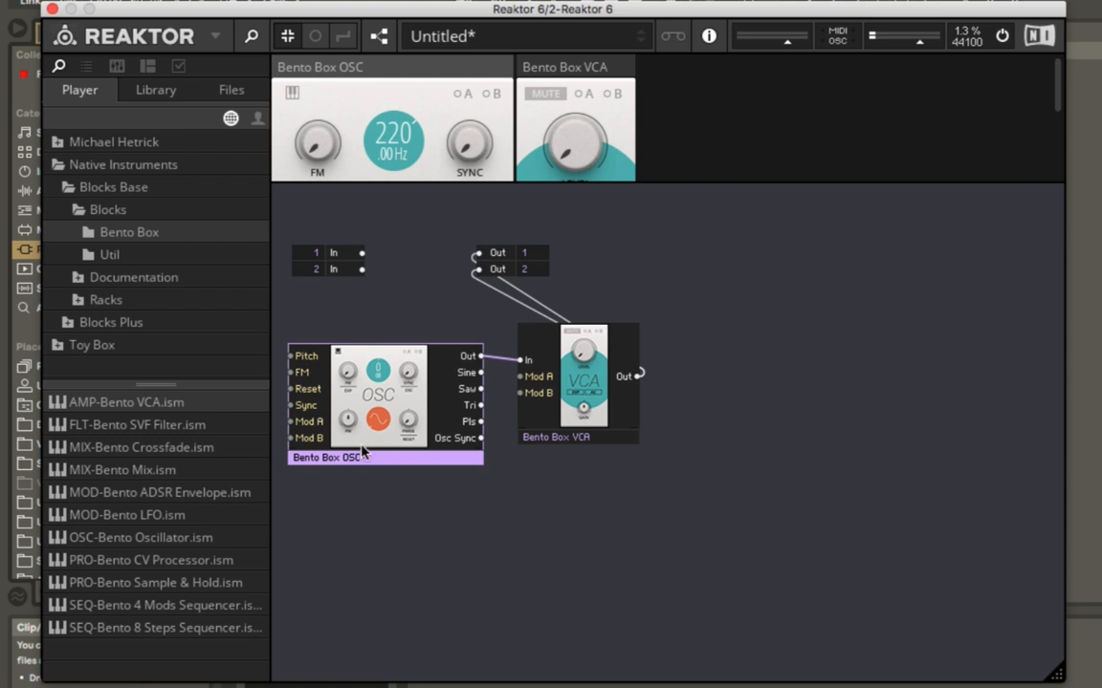
pyautogui.moveTo(690, 183); pyautogui.dragTo(706, 361)
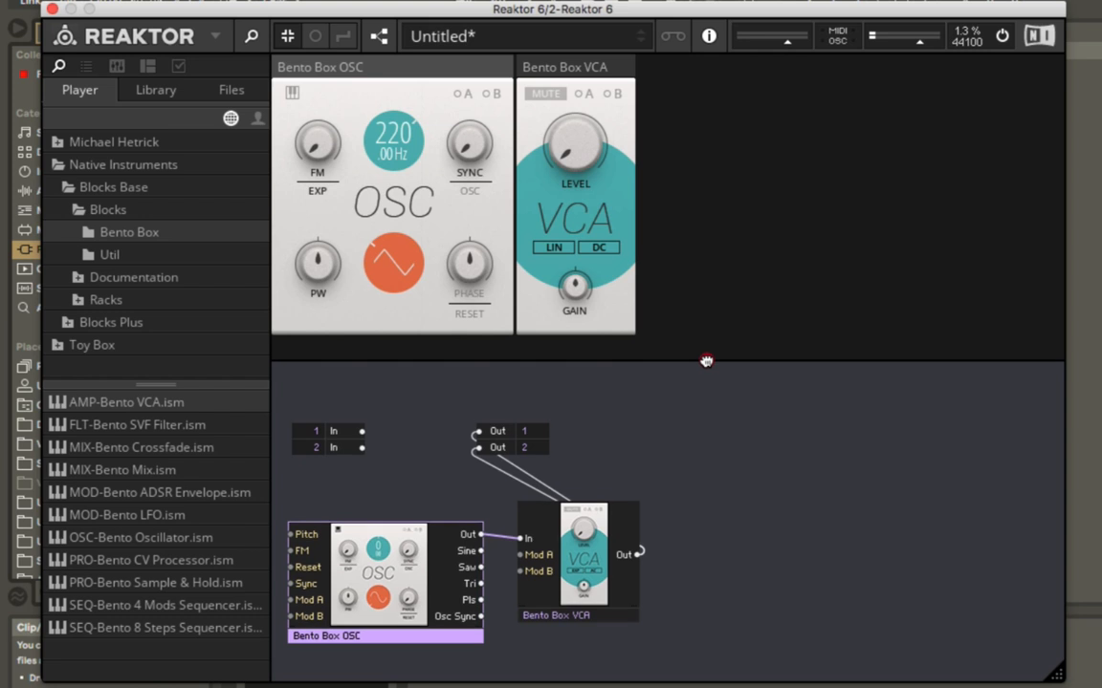
pyautogui.click(342, 35)
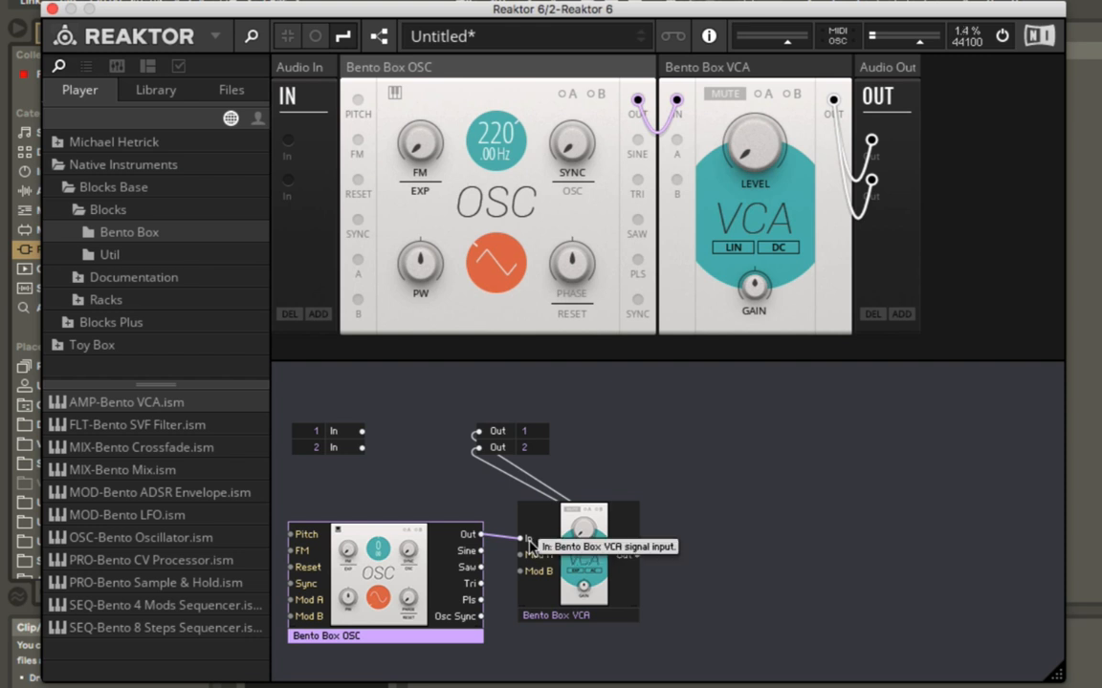
# Remove the oscillator-to-VCA cable in the rack and rewire the oscillator's Out to the VCA's In in the structure view
pyautogui.moveTo(675, 101); pyautogui.dragTo(639, 101)
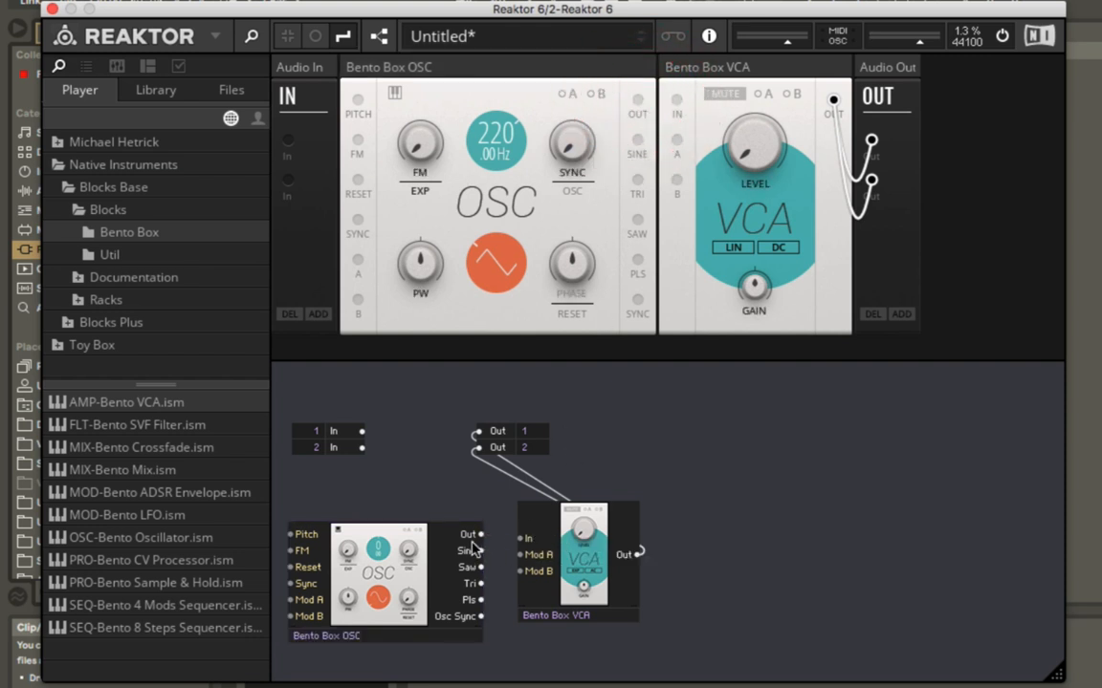
pyautogui.moveTo(481, 535); pyautogui.dragTo(519, 539)
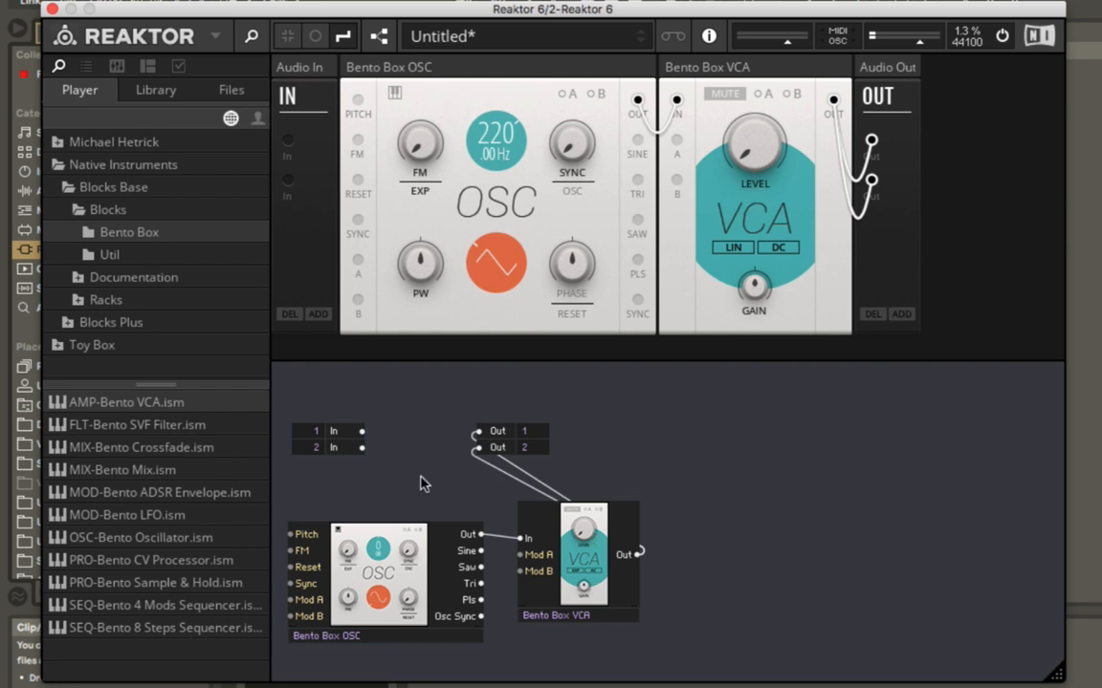
# Hide the structure view so that only the rack is shown
pyautogui.moveTo(361, 550)
pyautogui.click(378, 36)
pyautogui.click(378, 36)
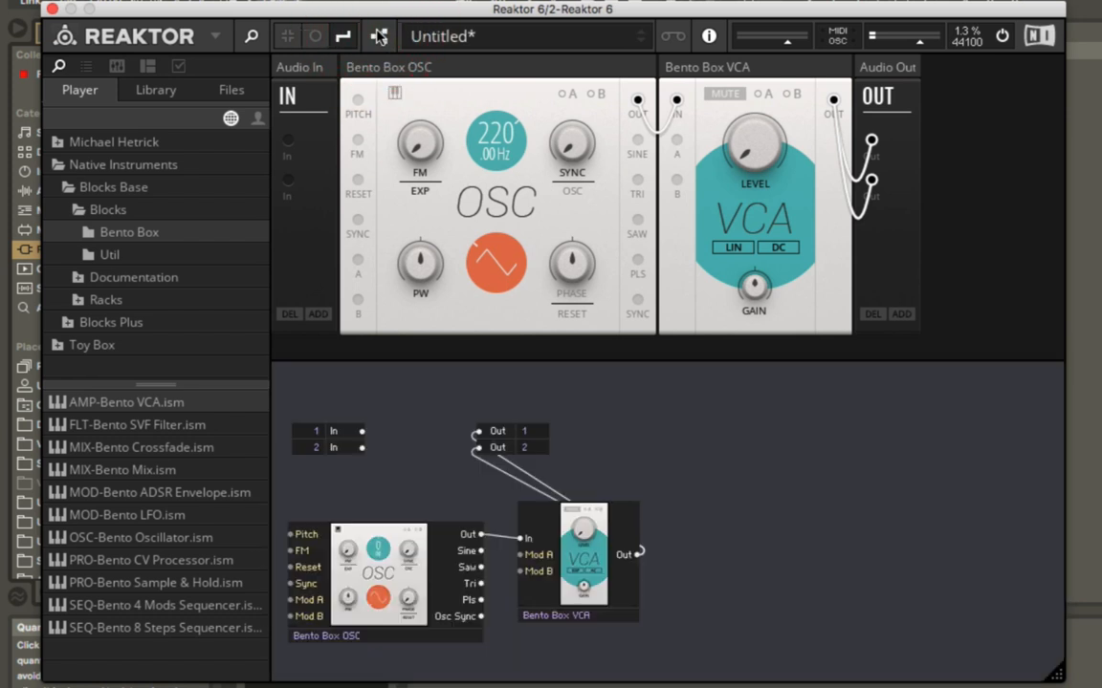
pyautogui.click(379, 37)
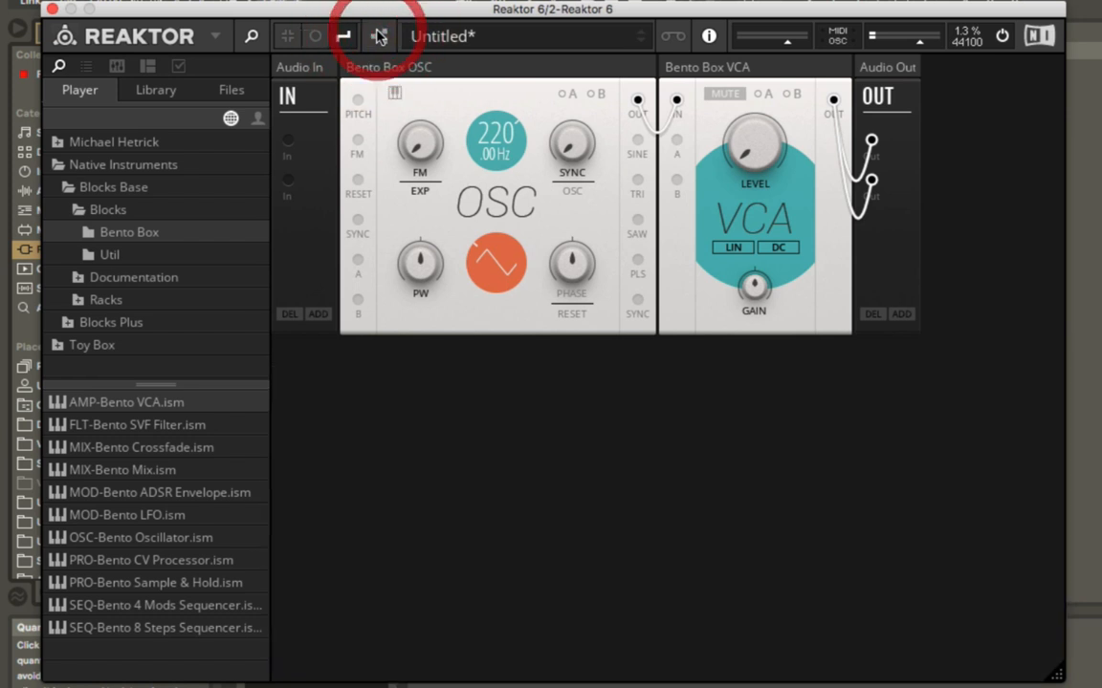
# Look at the rack without ports or cables, with ports only, and with its cables displayed
pyautogui.click(288, 38)
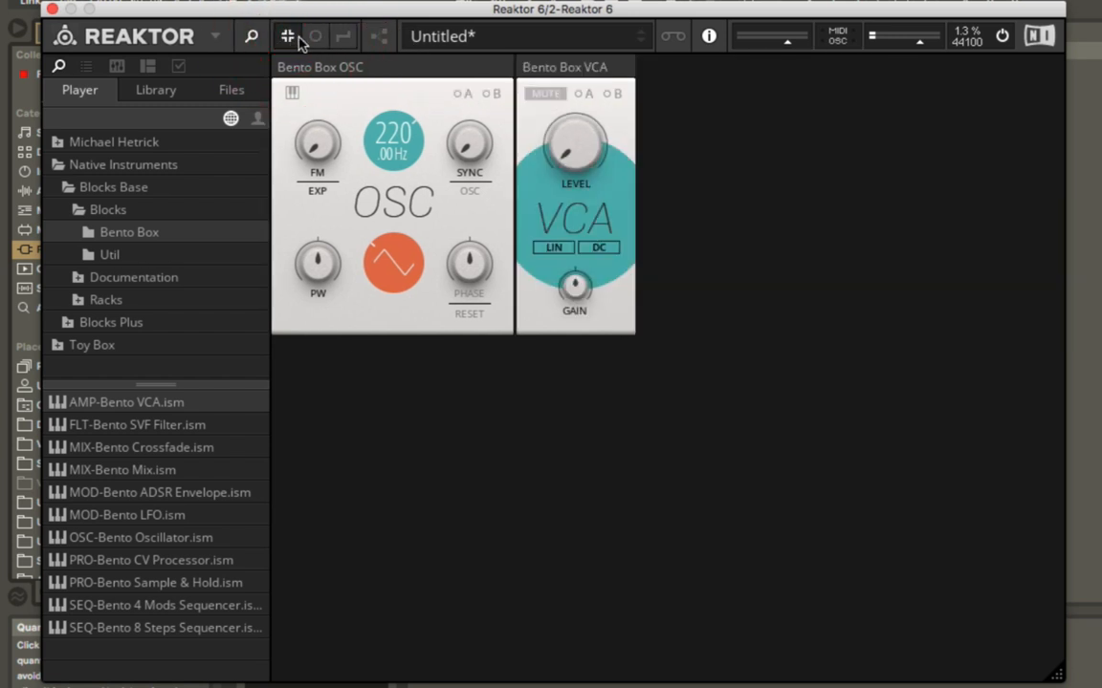
pyautogui.click(315, 36)
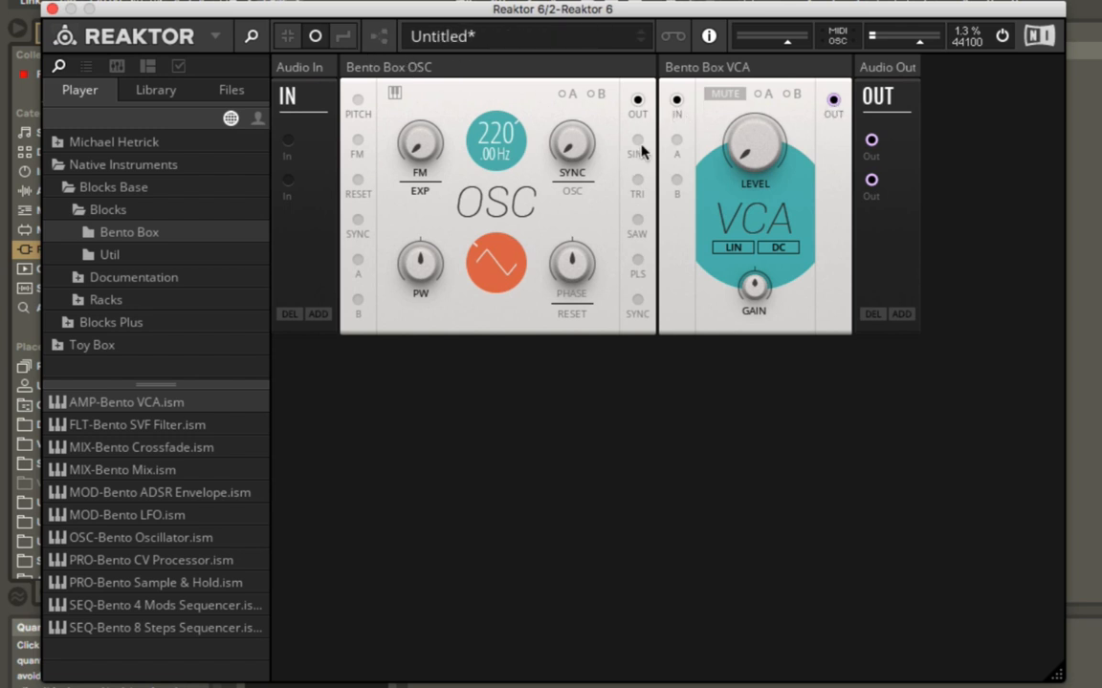
pyautogui.click(342, 39)
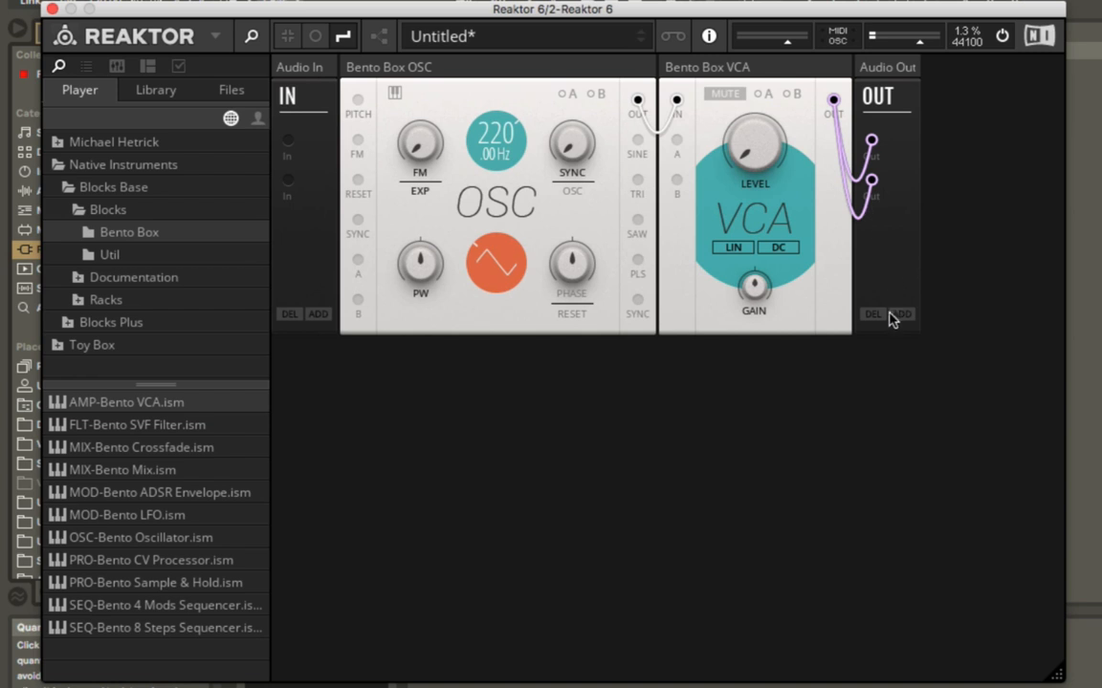
# Colour the cables from the VCA to both audio outputs and the oscillator-to-VCA cable green
pyautogui.rightClick(867, 212)
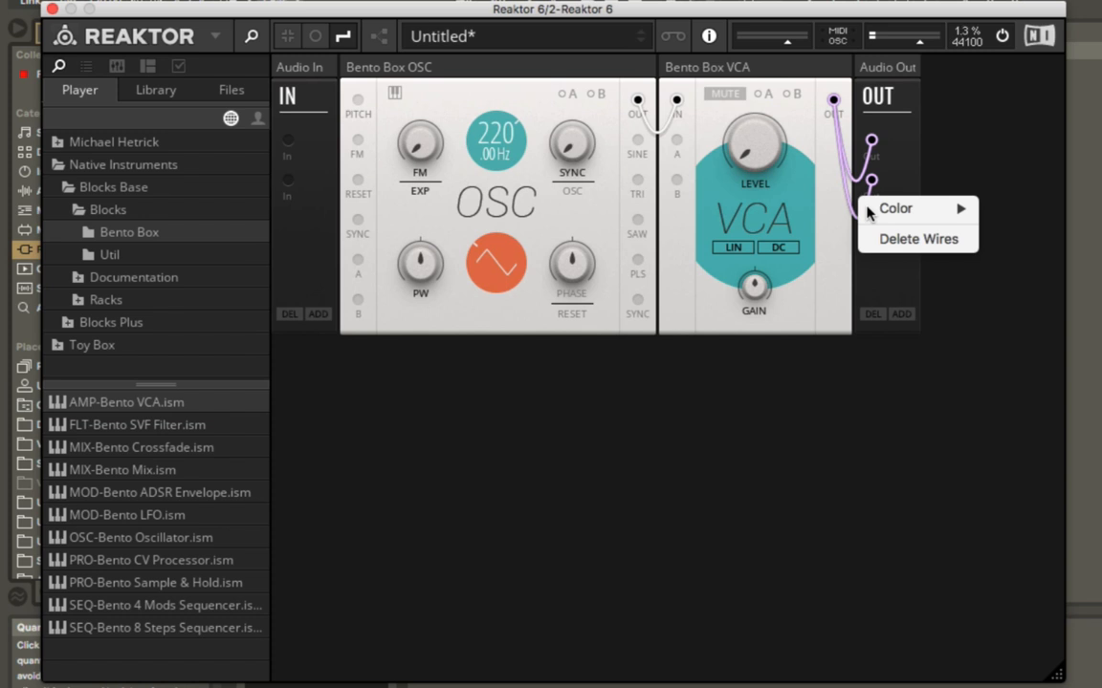
pyautogui.moveTo(895, 212)
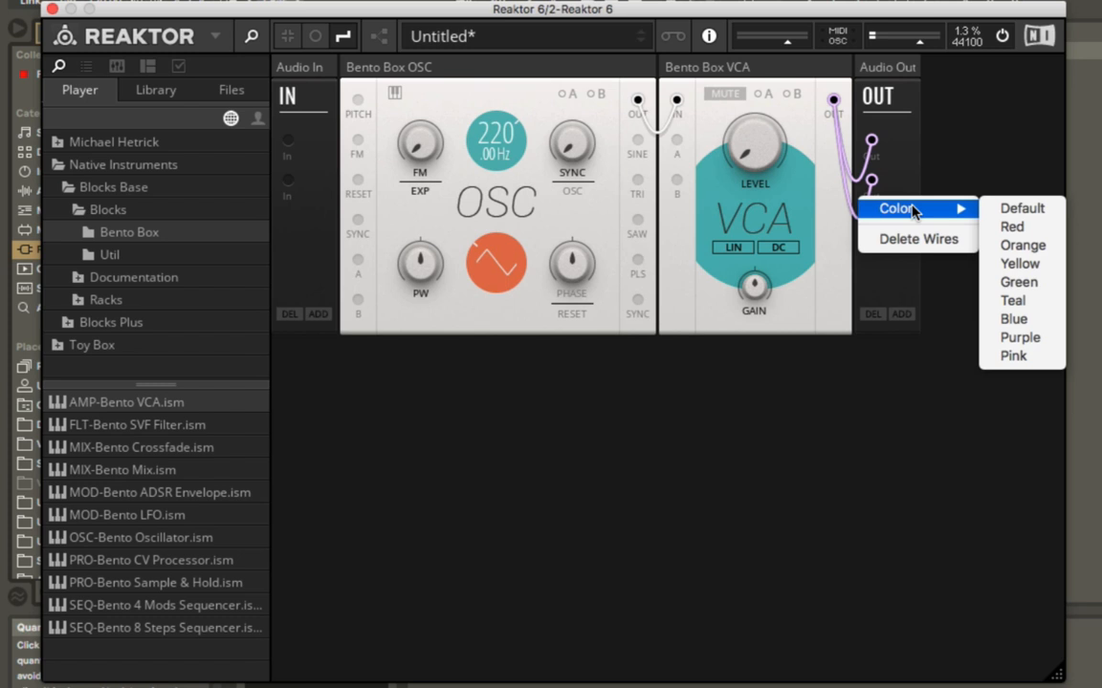
pyautogui.click(1014, 282)
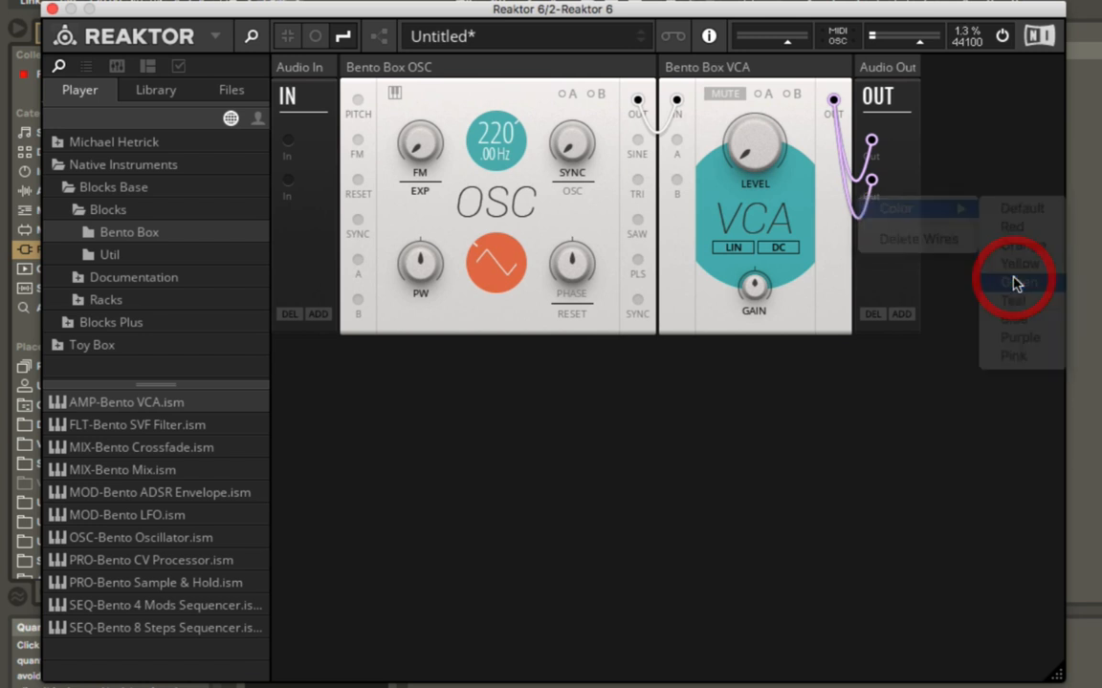
pyautogui.rightClick(670, 127)
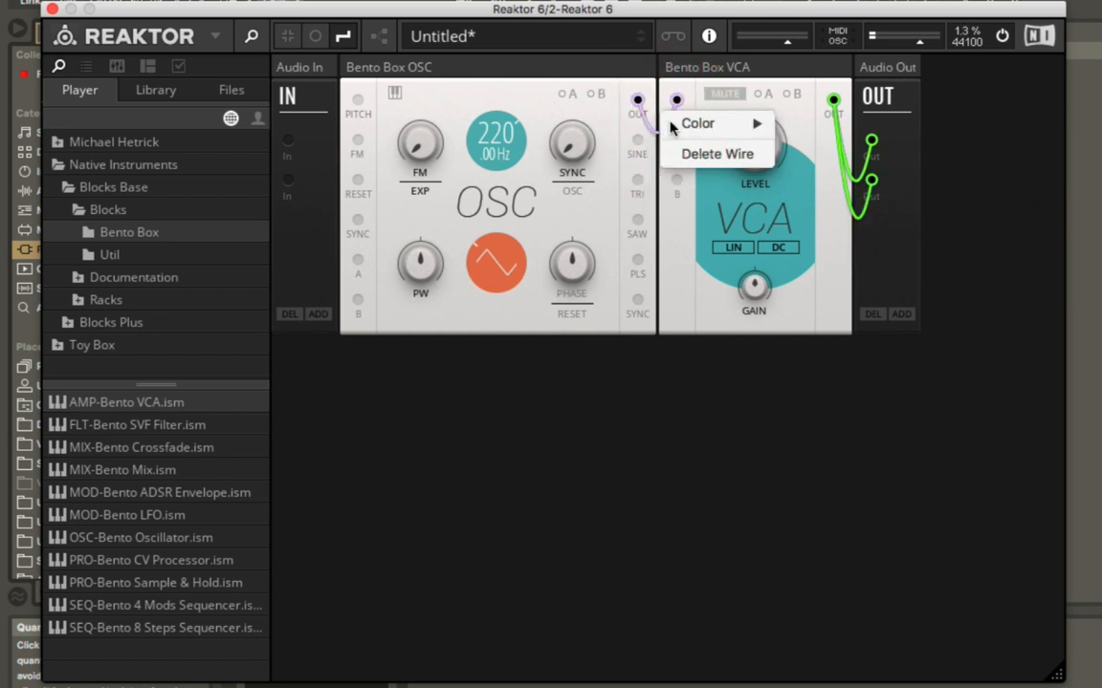
pyautogui.moveTo(701, 123)
pyautogui.click(782, 196)
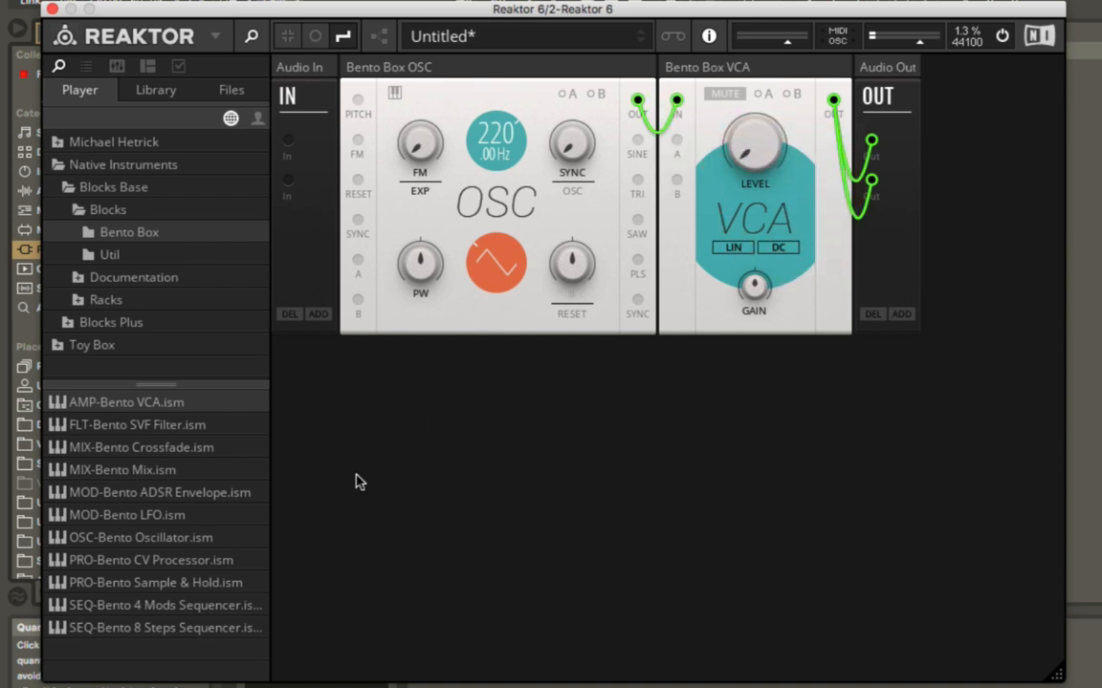
# Add a Bento LFO block to the rack below the oscillator
pyautogui.click(117, 517)
pyautogui.moveTo(117, 517); pyautogui.dragTo(455, 469)
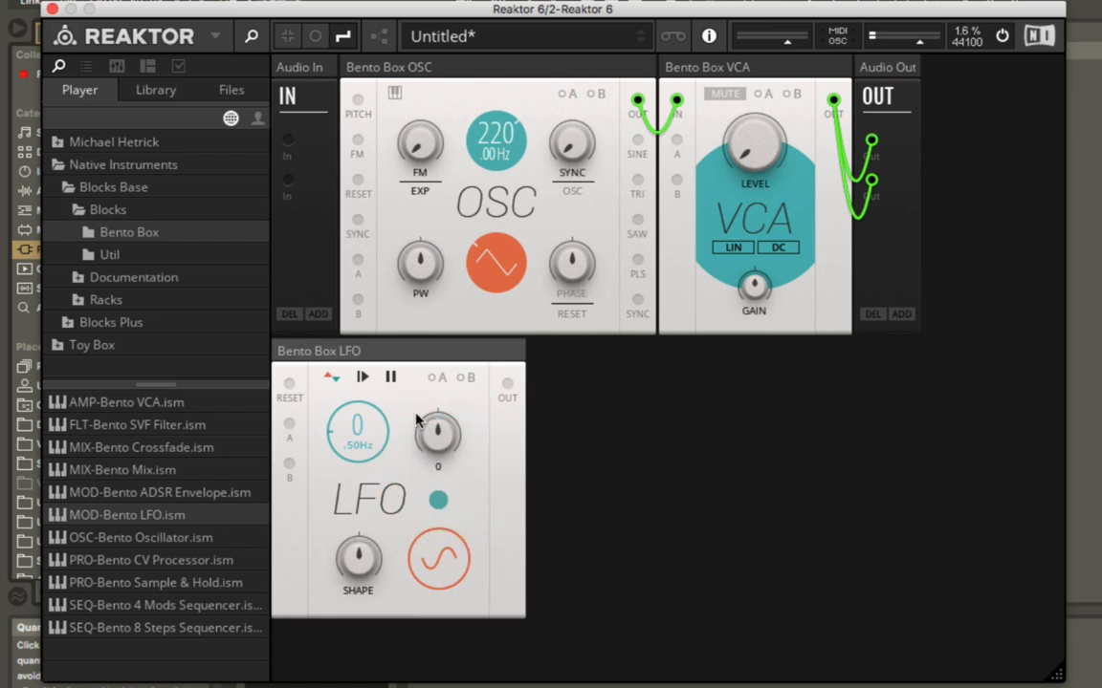
pyautogui.click(362, 378)
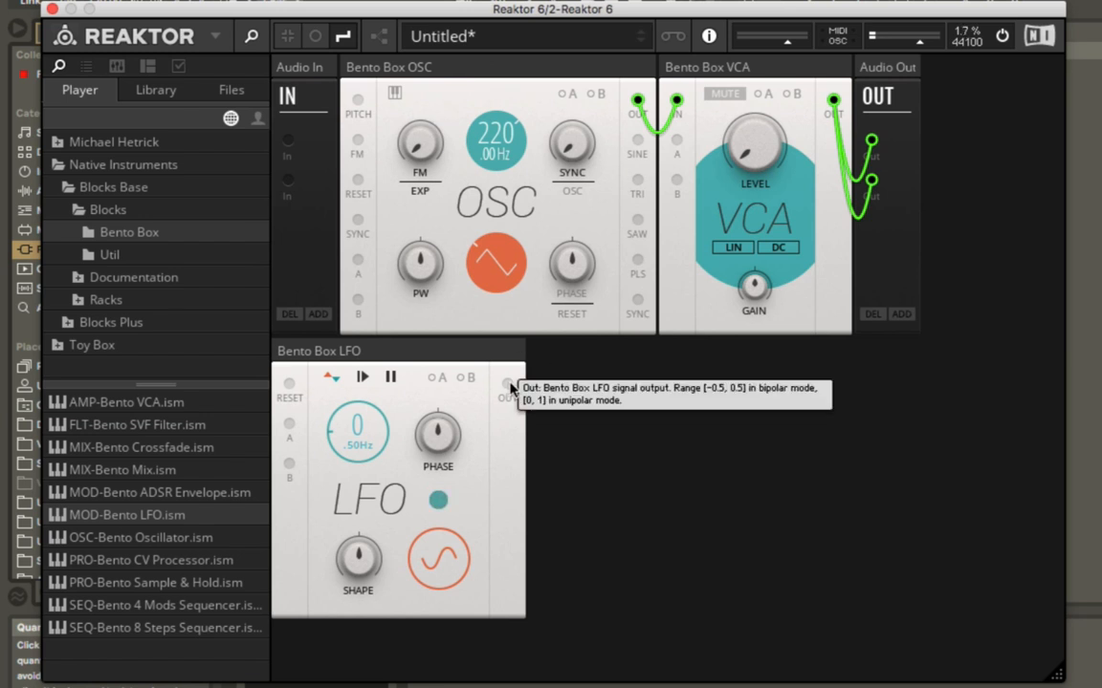
# Connect the LFO's output to the oscillator's FM input and raise the oscillator's FM amount to its maximum
pyautogui.moveTo(510, 386); pyautogui.dragTo(421, 45)
pyautogui.moveTo(422, 147); pyautogui.dragTo(422, 106)
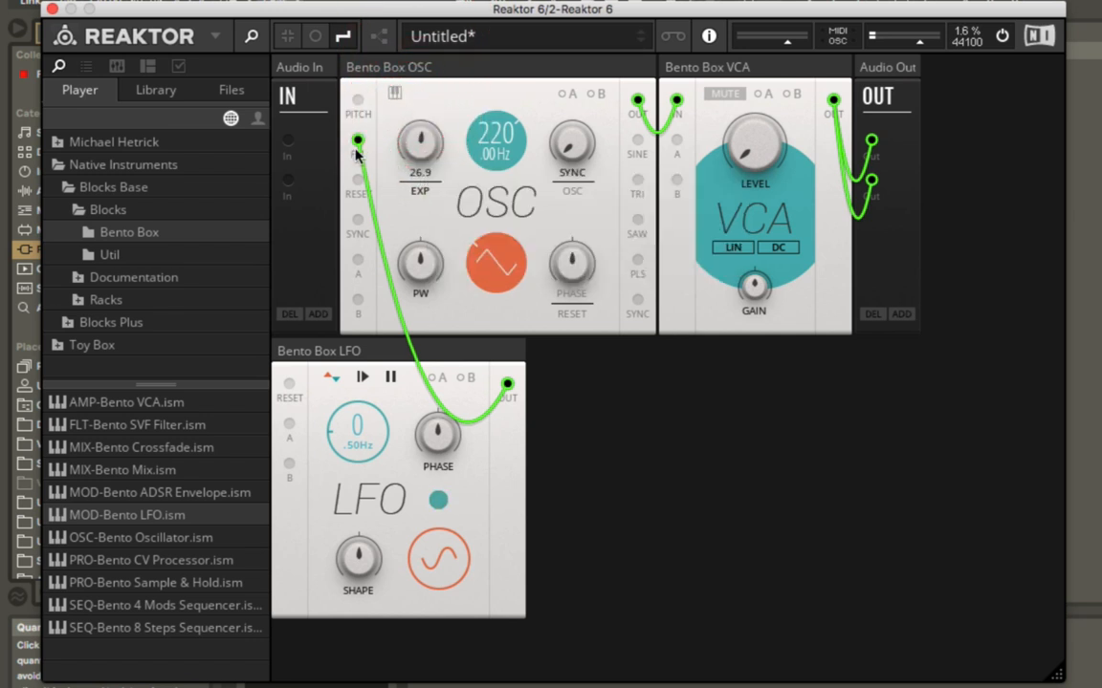
pyautogui.moveTo(421, 144); pyautogui.dragTo(424, 33)
# Colour the cable between the LFO output and the oscillator's FM input blue
pyautogui.rightClick(380, 237)
pyautogui.moveTo(397, 236)
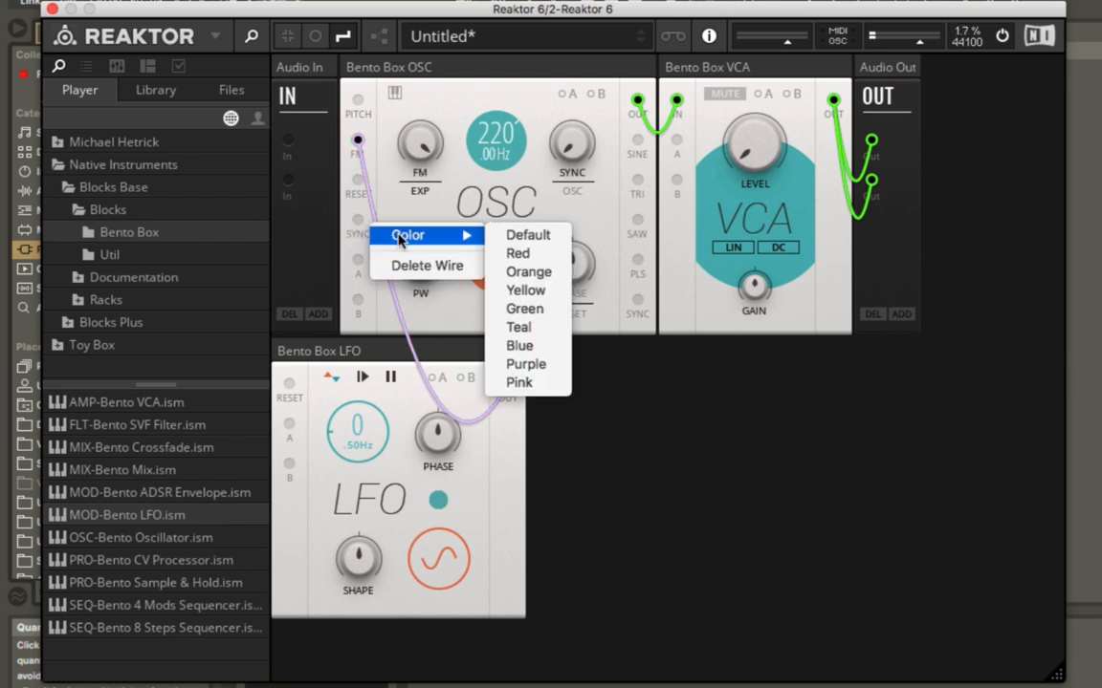
pyautogui.click(551, 348)
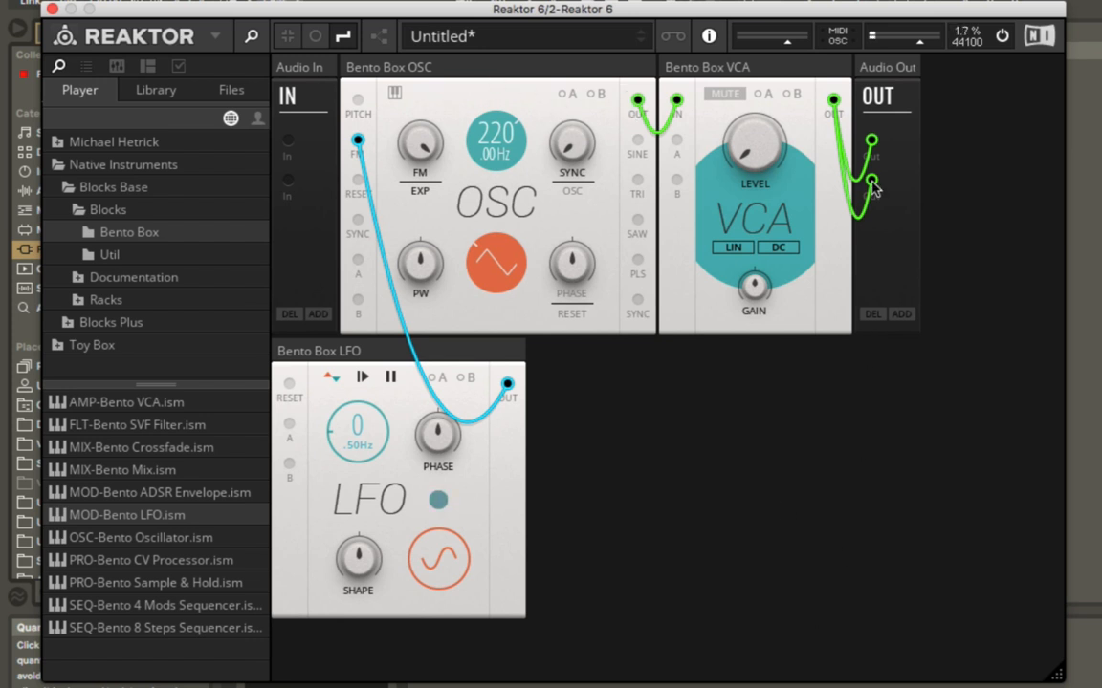
# Delete the LFO-to-FM cable and reconnect the LFO's output to the oscillator's FM input
pyautogui.rightClick(493, 391)
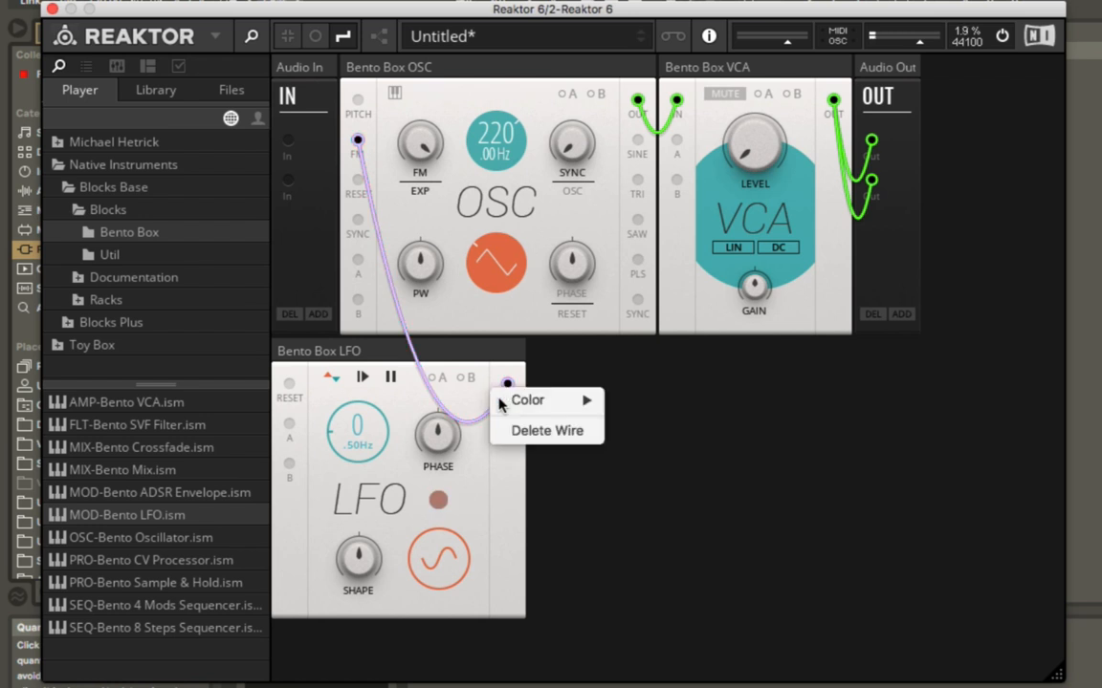
pyautogui.click(536, 432)
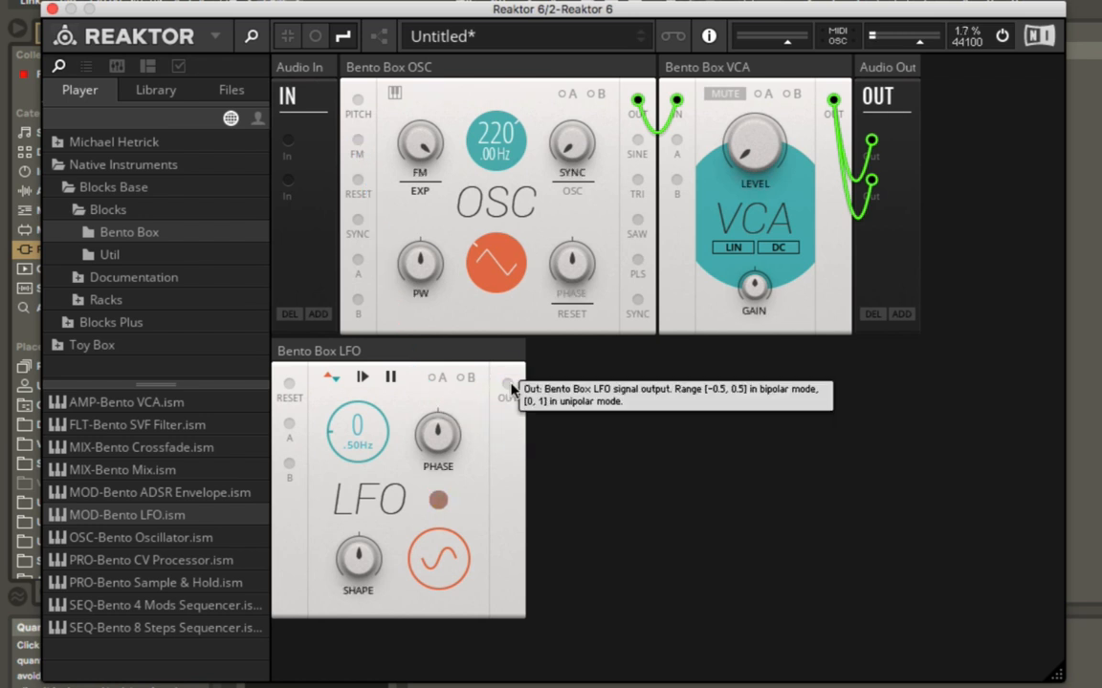
pyautogui.moveTo(510, 387); pyautogui.dragTo(364, 139)
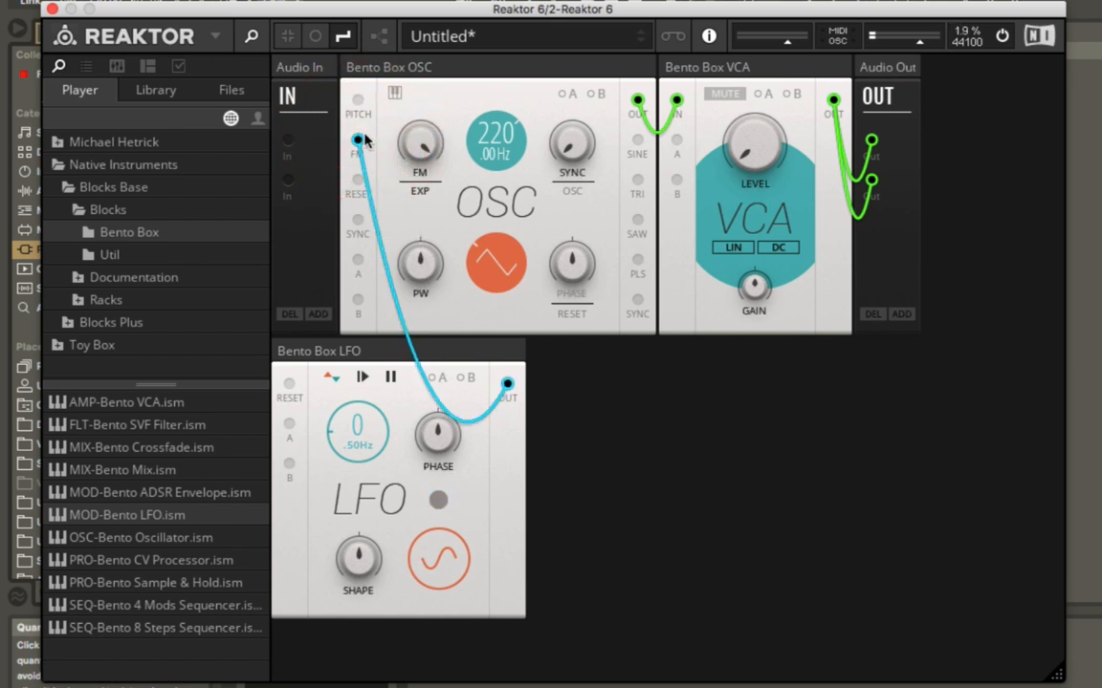
# Raise the LFO's rate to 1.49 Hz
pyautogui.moveTo(358, 448)
pyautogui.mouseDown()
pyautogui.moveTo(361, 506)
pyautogui.moveTo(349, 246)
pyautogui.moveTo(357, 430)
pyautogui.moveTo(323, 401)
pyautogui.moveTo(309, 240)
pyautogui.moveTo(352, 330)
pyautogui.moveTo(361, 431)
pyautogui.mouseUp()
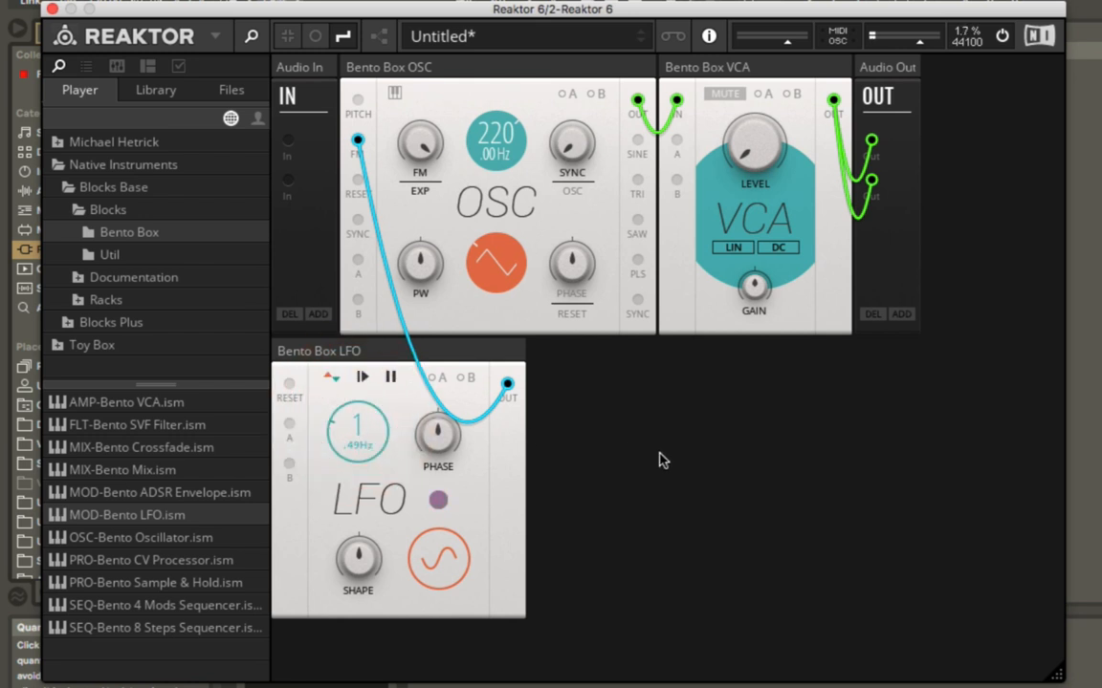